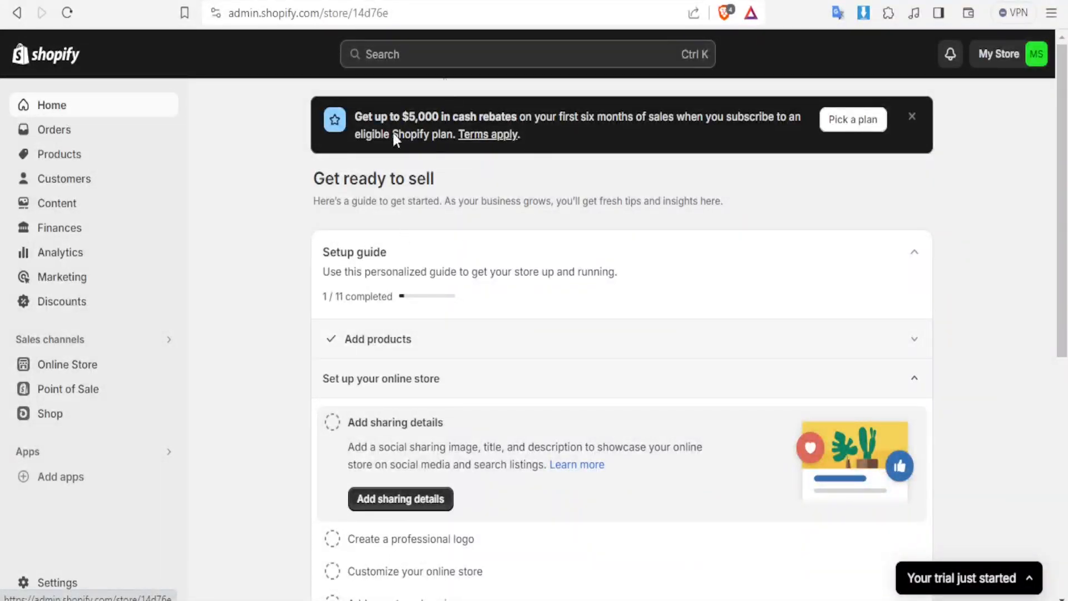
Open the form for creating a new gift card in the store's gift cards section
{"action": "left_click", "coordinate": [45, 159]}
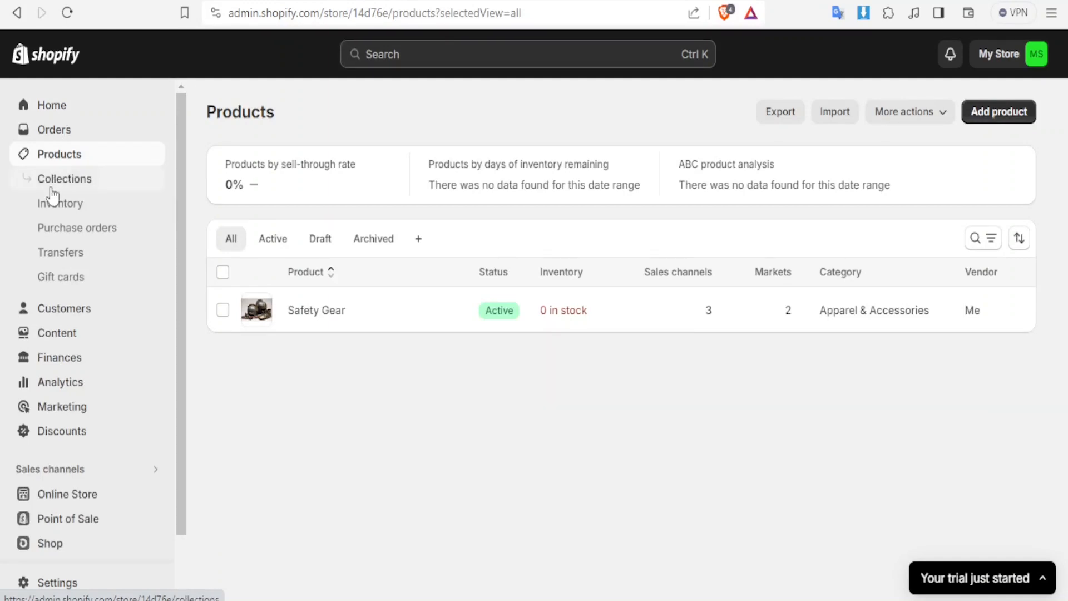
{"action": "left_click", "coordinate": [62, 283]}
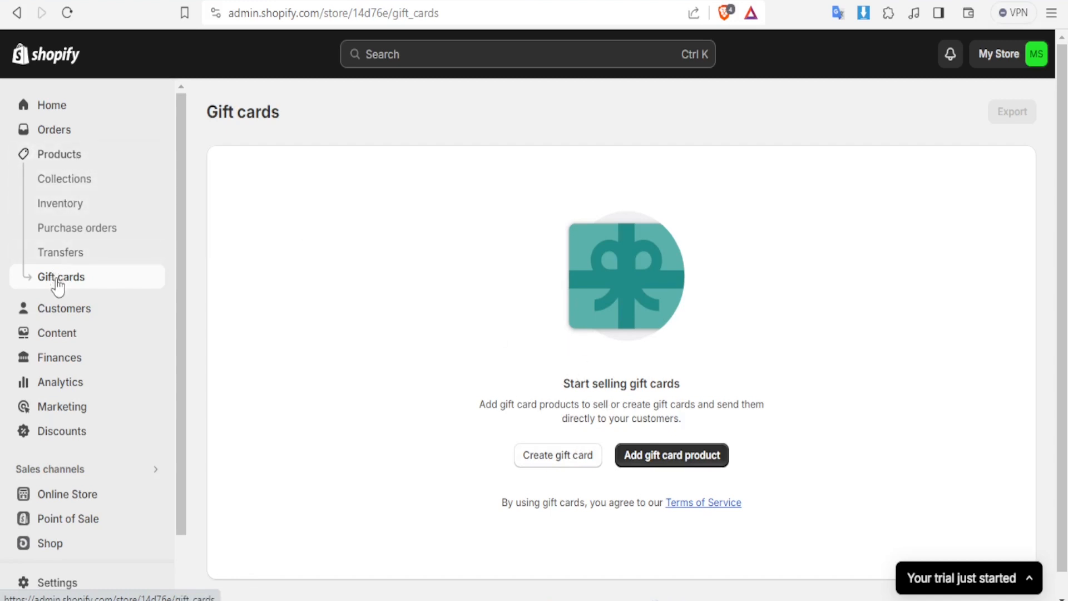
{"action": "left_click", "coordinate": [552, 459]}
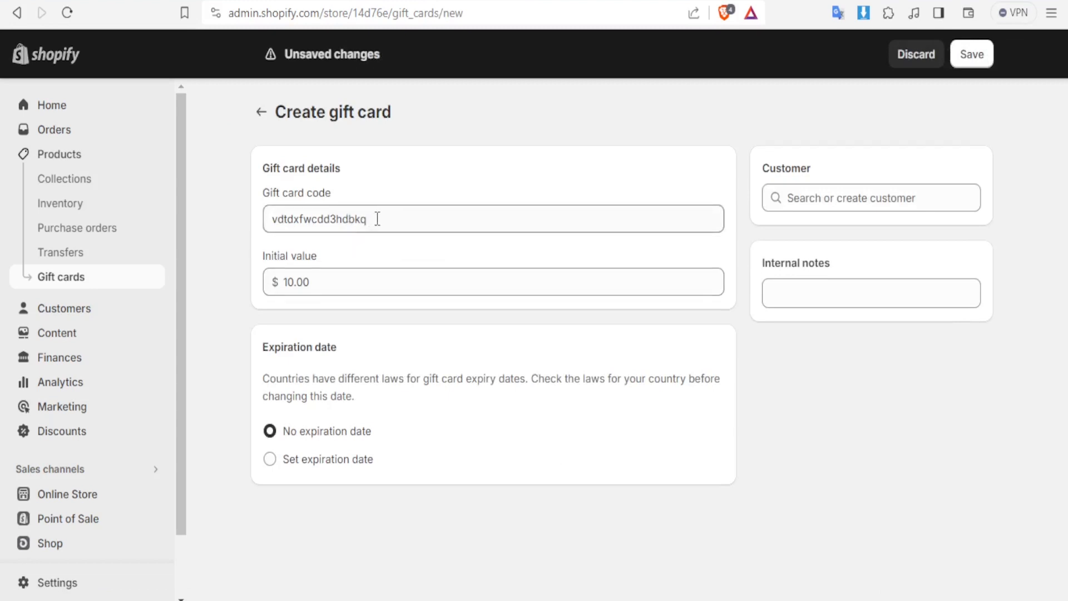
Replace the generated gift card code with "Classic Design Gift Card"
{"action": "left_click_drag", "start_coordinate": [378, 219], "coordinate": [231, 232]}
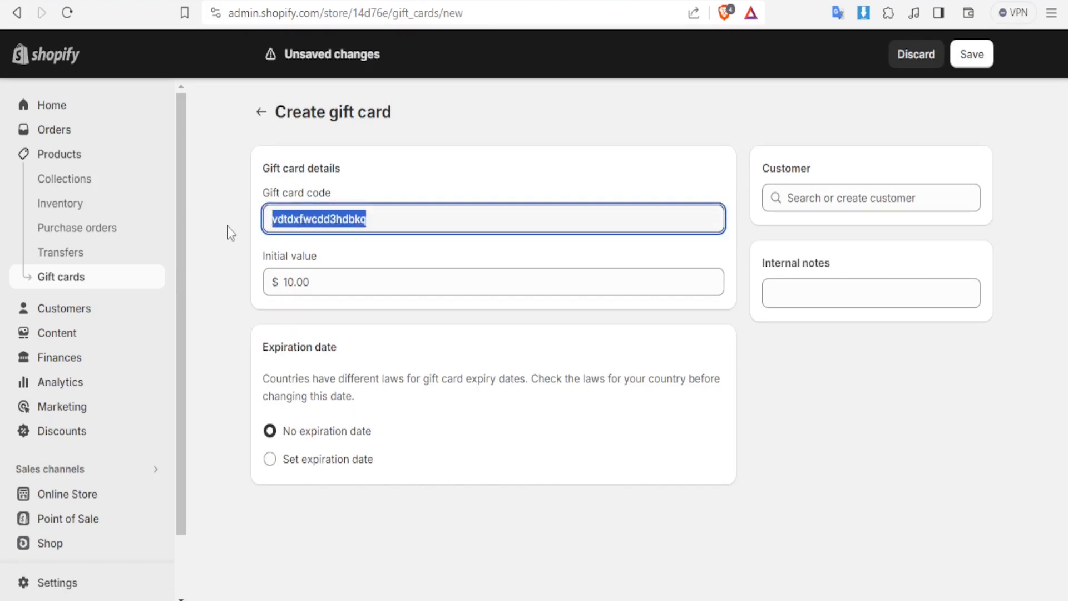
{"action": "type", "text": "Classi"}
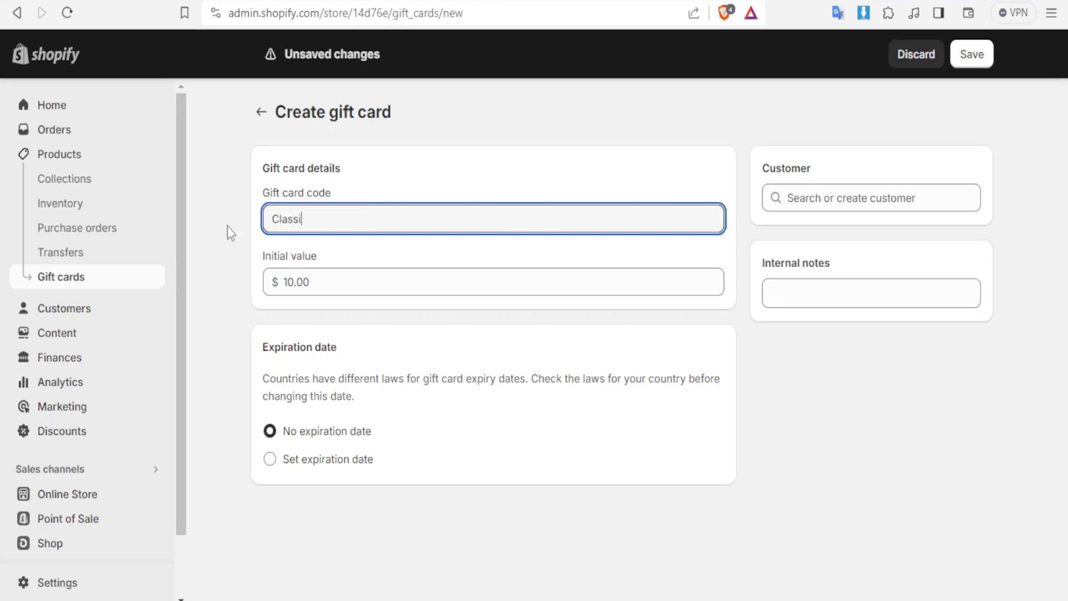
{"action": "type", "text": "c Design Gift Card"}
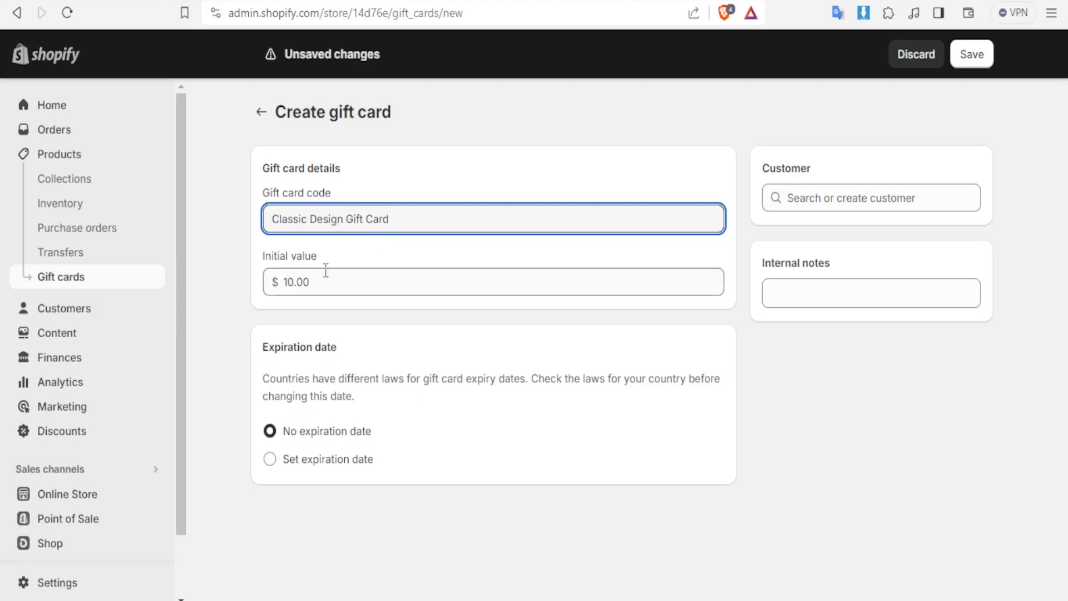
Shorten the gift card code to "Classic D Gift Card"
{"action": "left_click", "coordinate": [325, 278]}
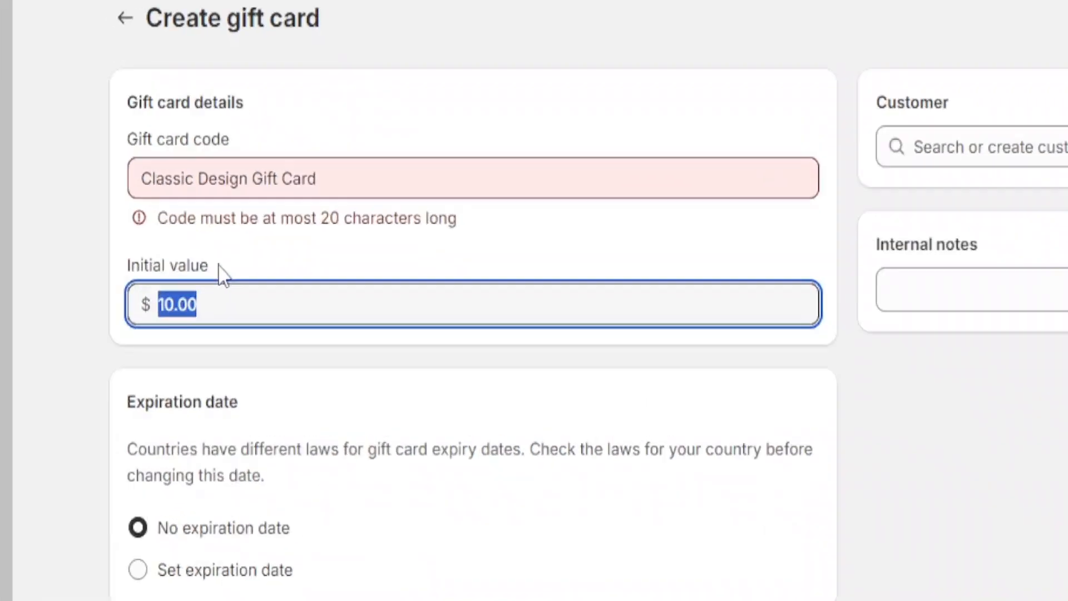
{"action": "left_click", "coordinate": [344, 191]}
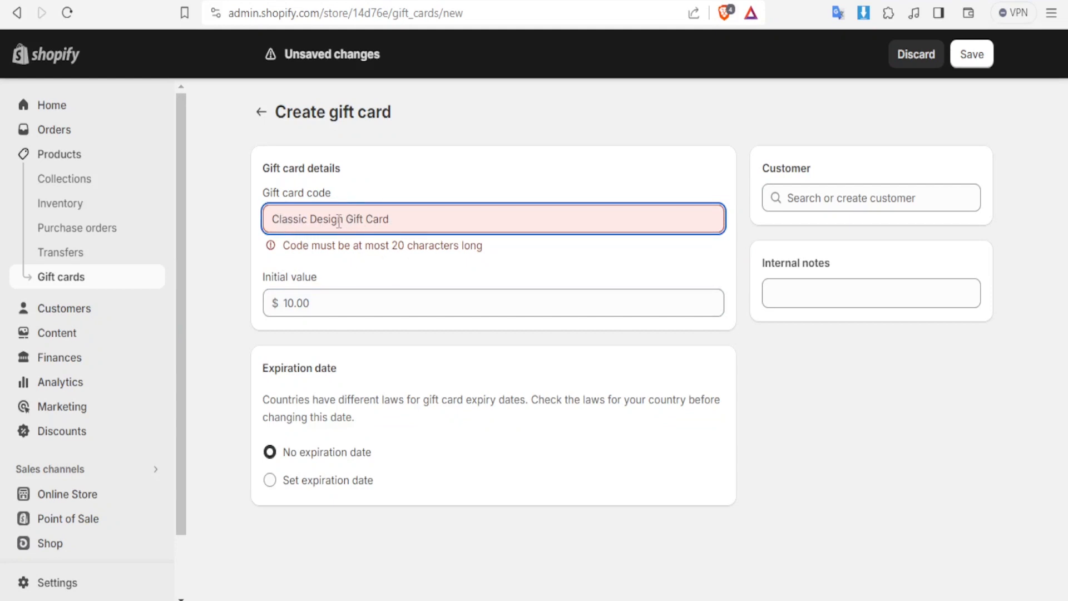
{"action": "key", "text": "BackSpace"}
{"action": "key", "text": "BackSpace"}
{"action": "key", "text": "BackSpace"}
{"action": "key", "text": "BackSpace"}
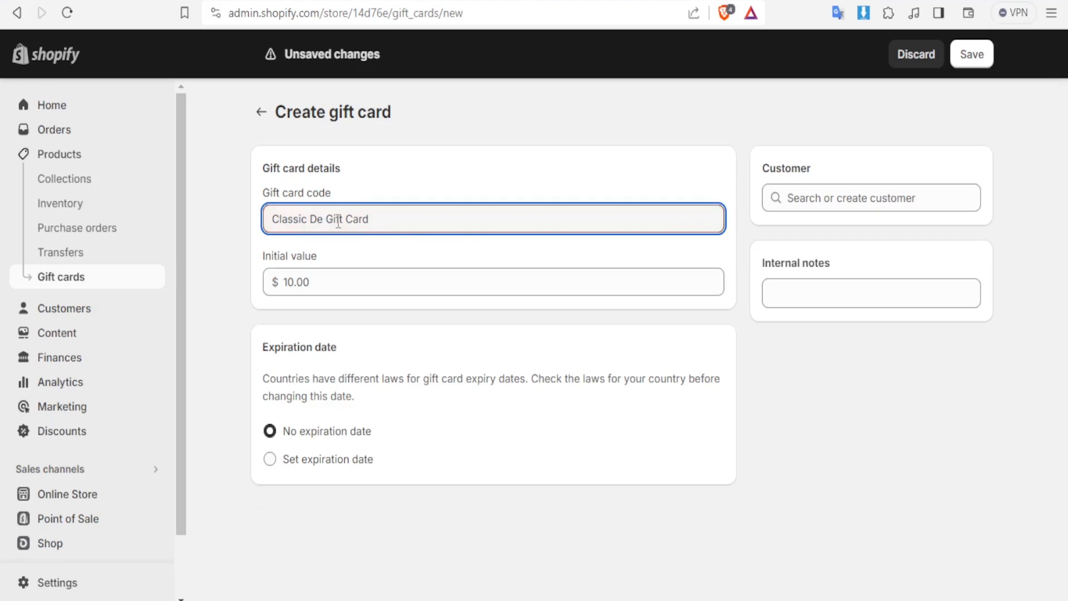
{"action": "key", "text": "BackSpace"}
{"action": "left_click", "coordinate": [338, 283]}
{"action": "left_click", "coordinate": [337, 283]}
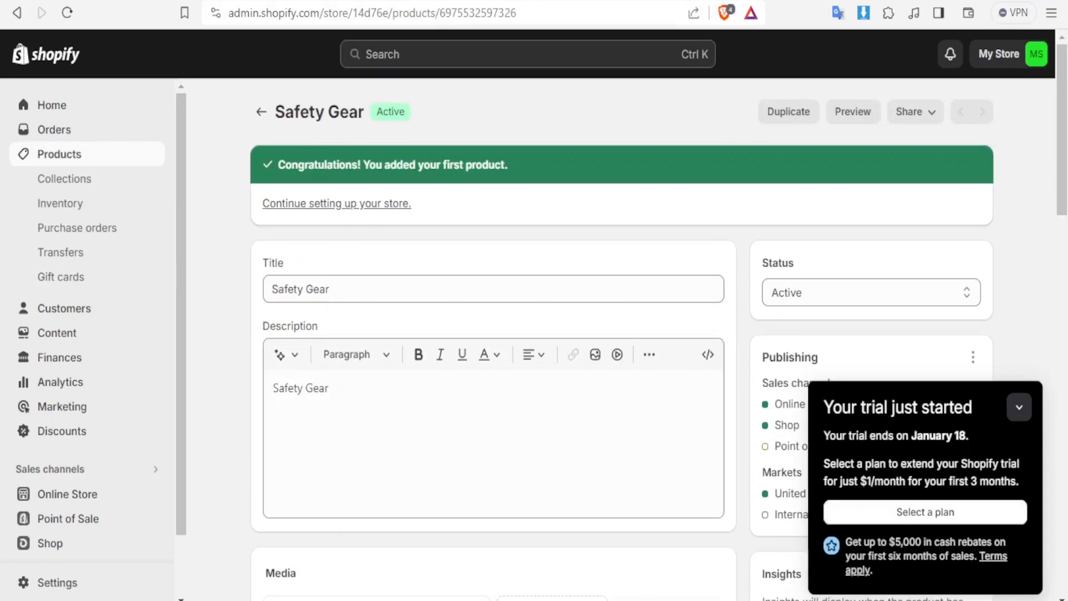
Set the price of the Safety Gear product to $50 and save the product
{"action": "scroll", "coordinate": [443, 388], "scroll_direction": "down", "scroll_amount": 5}
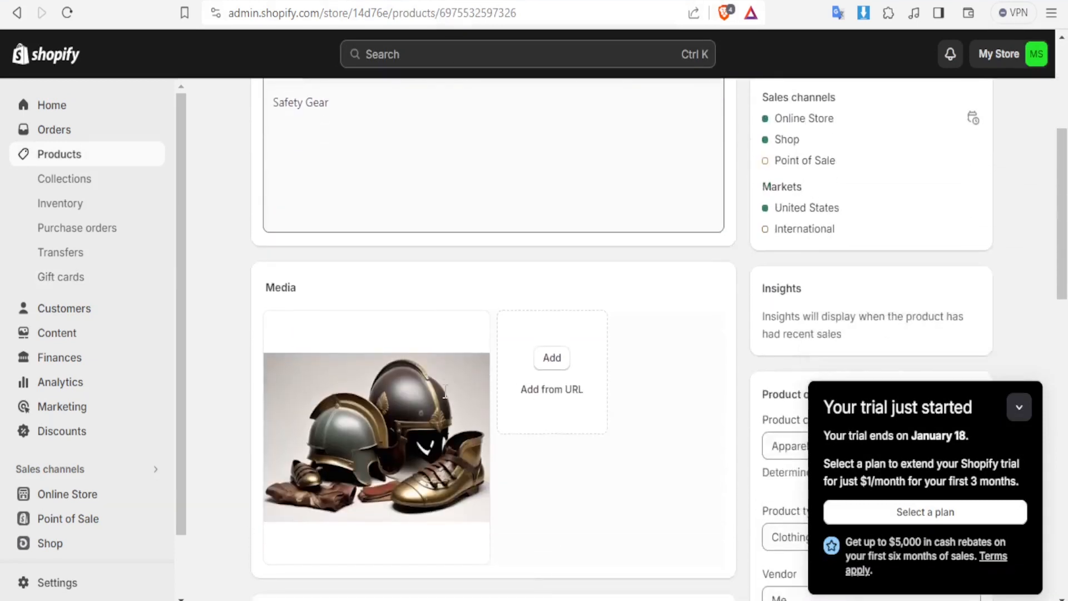
{"action": "scroll", "coordinate": [445, 392], "scroll_direction": "down", "scroll_amount": 5}
{"action": "left_click", "coordinate": [315, 363]}
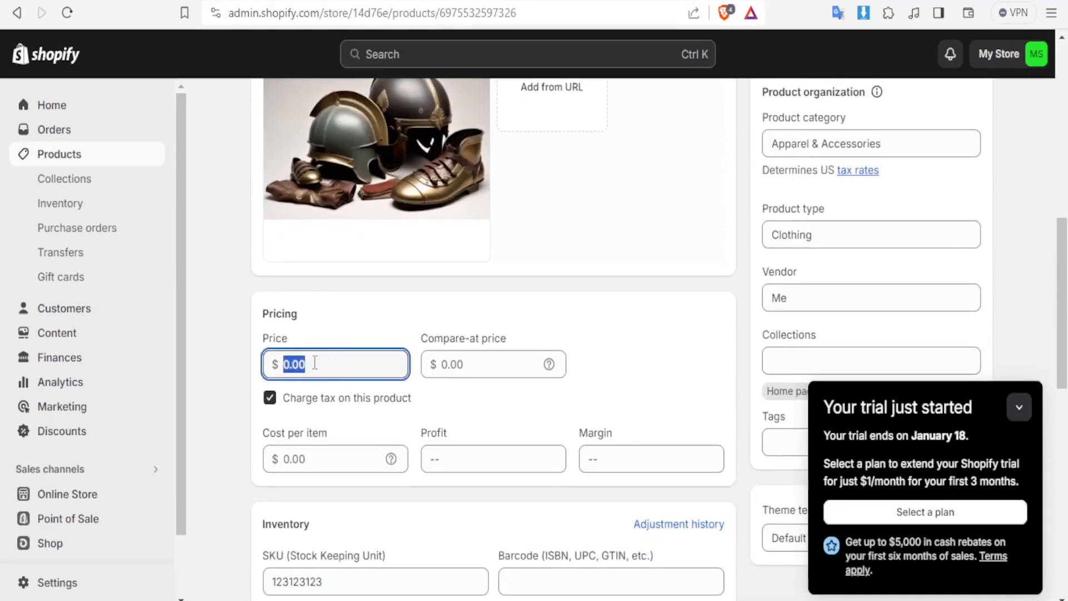
{"action": "type", "text": "50"}
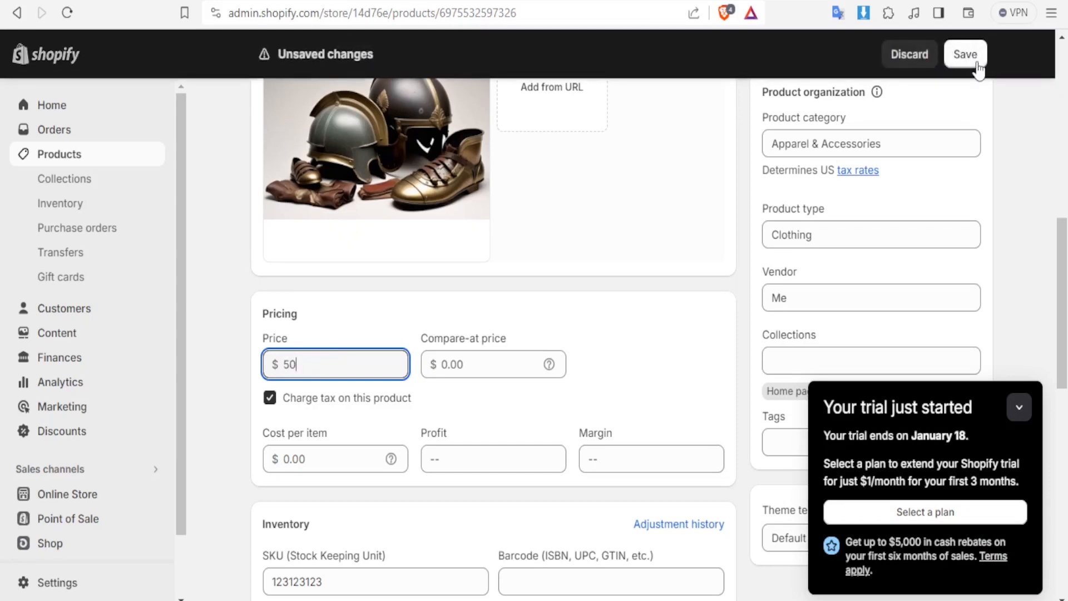
{"action": "left_click", "coordinate": [977, 64]}
{"action": "key", "text": "Tab"}
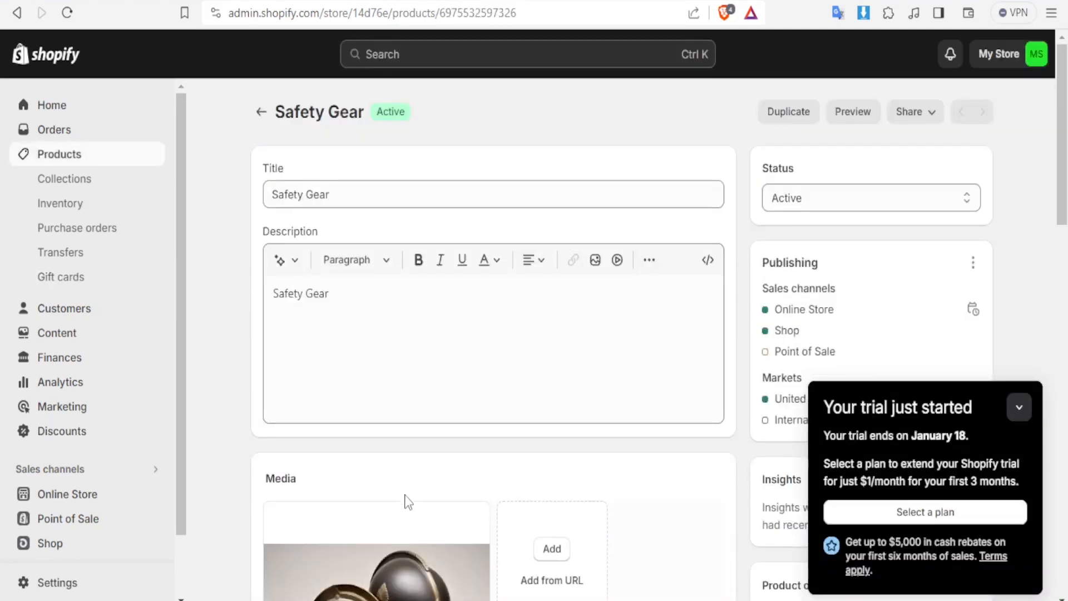
{"action": "scroll", "coordinate": [406, 502], "scroll_direction": "down", "scroll_amount": 5}
{"action": "scroll", "coordinate": [406, 502], "scroll_direction": "down", "scroll_amount": 3}
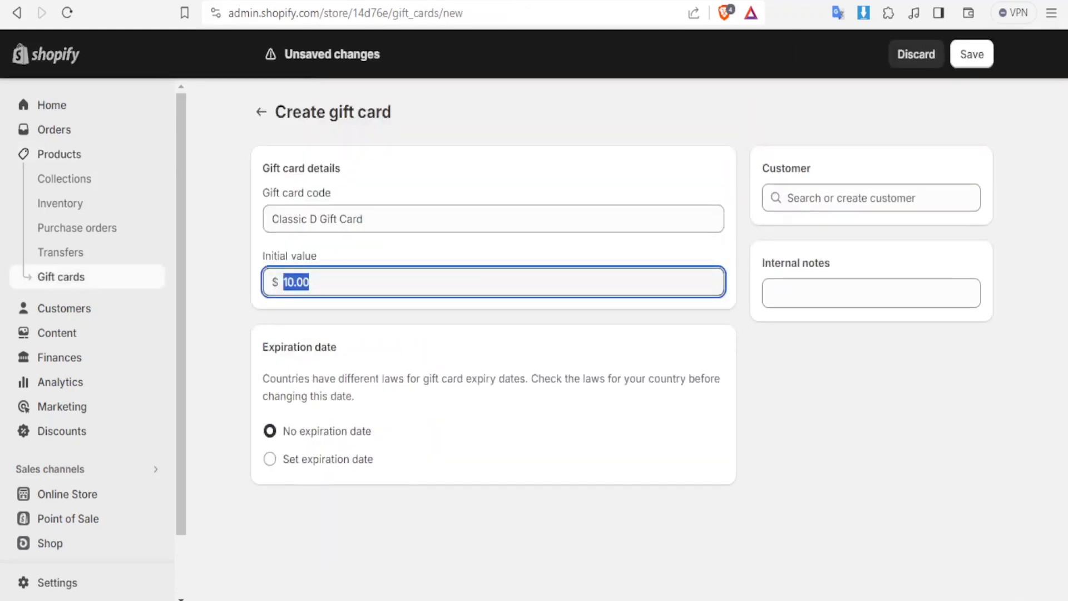
Set the initial value of the new gift card to $50
{"action": "left_click", "coordinate": [315, 285]}
{"action": "key", "text": "BackSpace"}
{"action": "key", "text": "BackSpace"}
{"action": "key", "text": "BackSpace"}
{"action": "key", "text": "BackSpace"}
{"action": "key", "text": "BackSpace"}
{"action": "type", "text": "50"}
Give the gift card an expiration date of 15/03/2024
{"action": "left_click", "coordinate": [271, 460]}
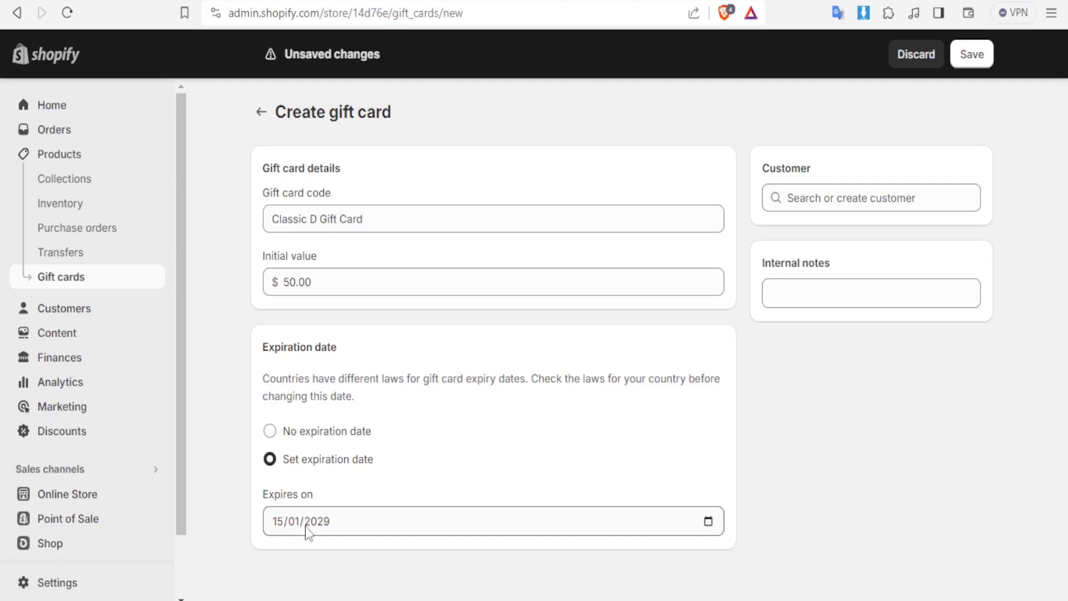
{"action": "left_click", "coordinate": [709, 522]}
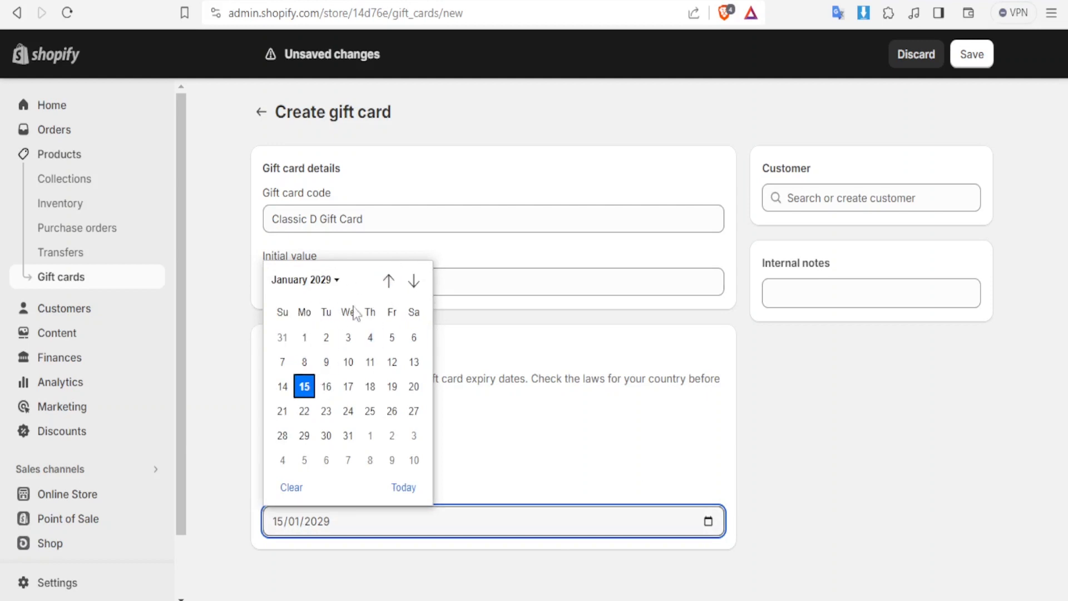
{"action": "left_click", "coordinate": [389, 281]}
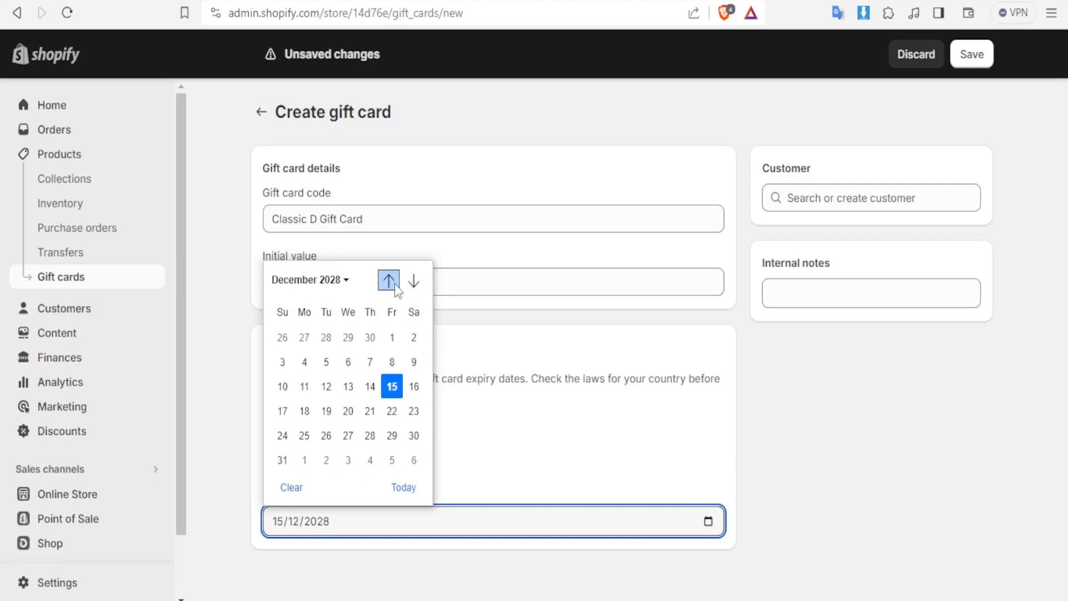
{"action": "left_click", "coordinate": [414, 281]}
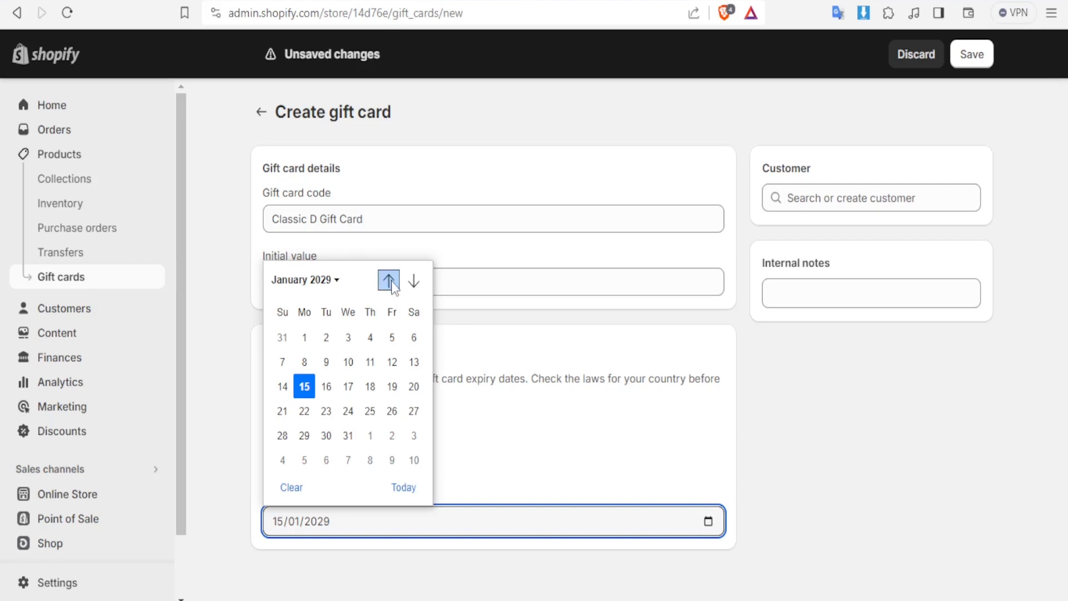
{"action": "left_click", "coordinate": [389, 281]}
{"action": "left_click", "coordinate": [388, 281]}
{"action": "left_click", "coordinate": [388, 281]}
{"action": "left_click", "coordinate": [388, 281]}
{"action": "left_click", "coordinate": [388, 281]}
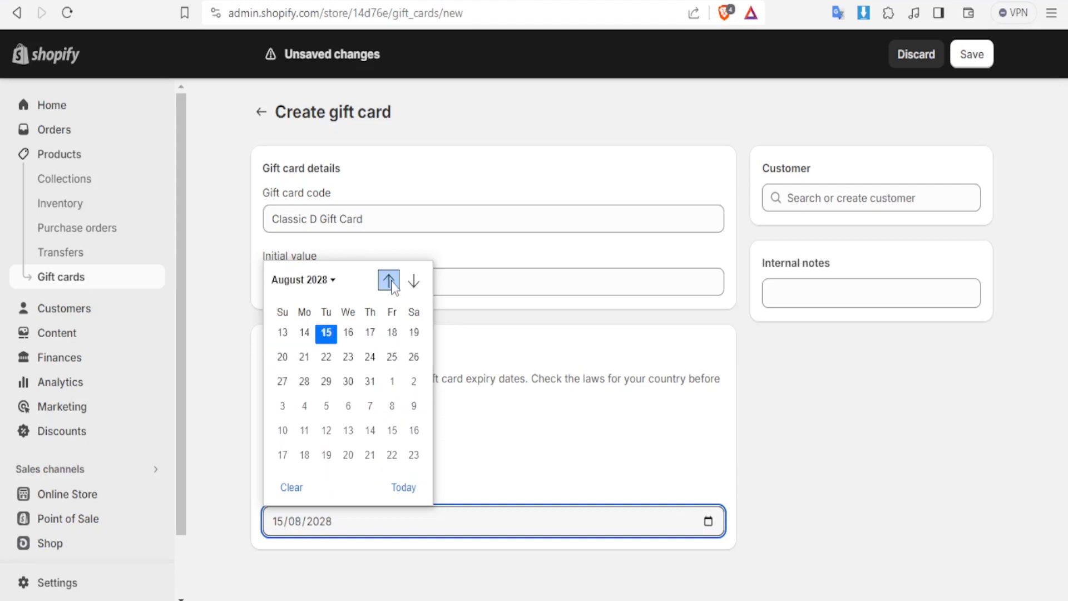
{"action": "left_click", "coordinate": [392, 281]}
{"action": "left_click", "coordinate": [392, 281]}
{"action": "left_click", "coordinate": [392, 281]}
{"action": "left_click", "coordinate": [391, 281]}
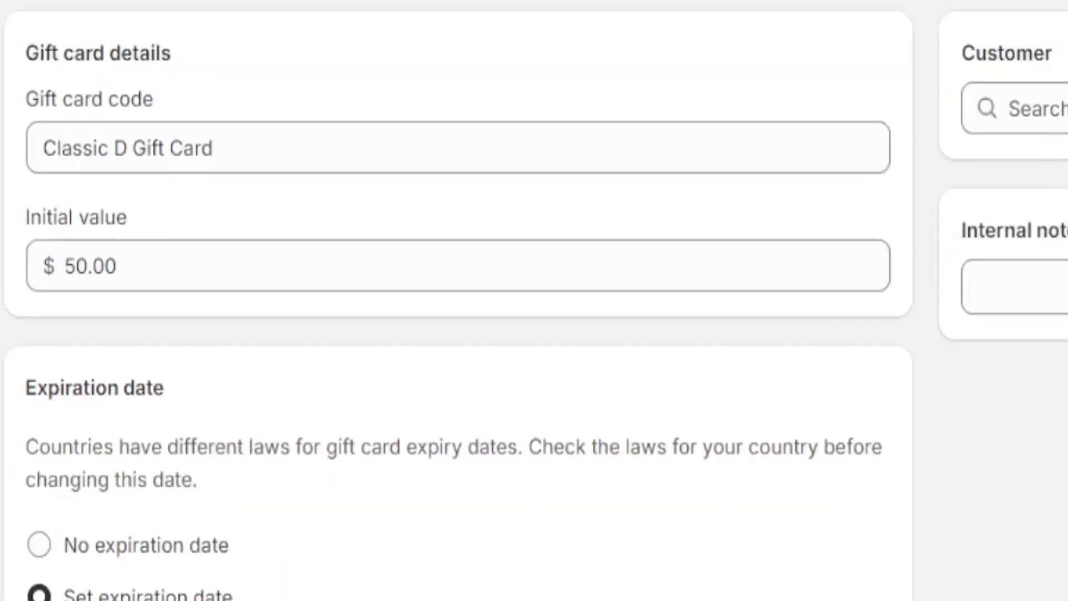
{"action": "type", "text": "2024"}
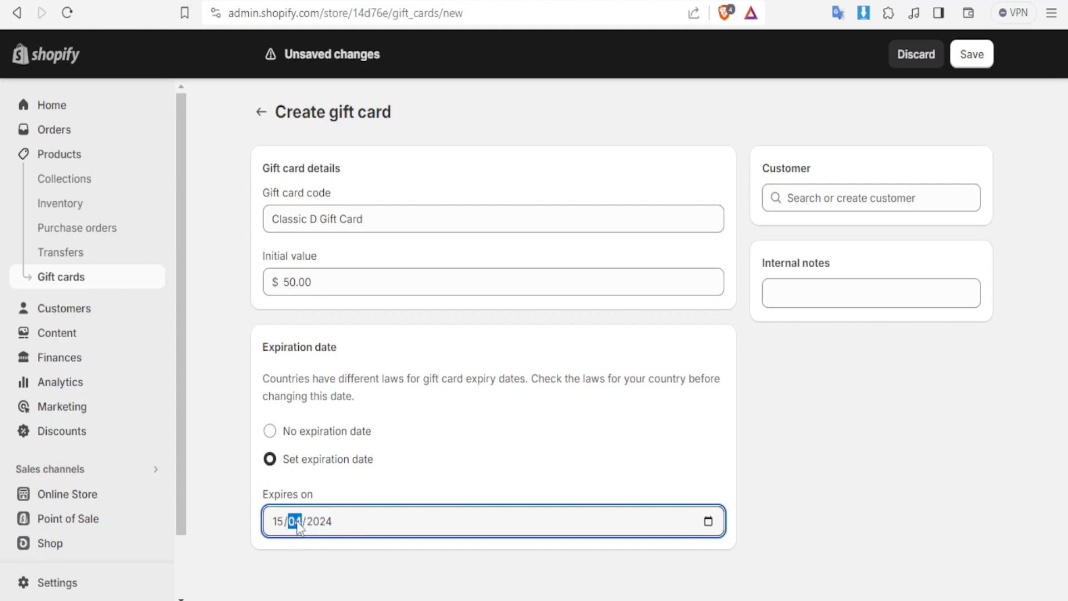
{"action": "type", "text": "03"}
Create a new customer for the gift card with first name, last name, email and phone number, and save the customer
{"action": "left_click", "coordinate": [807, 206]}
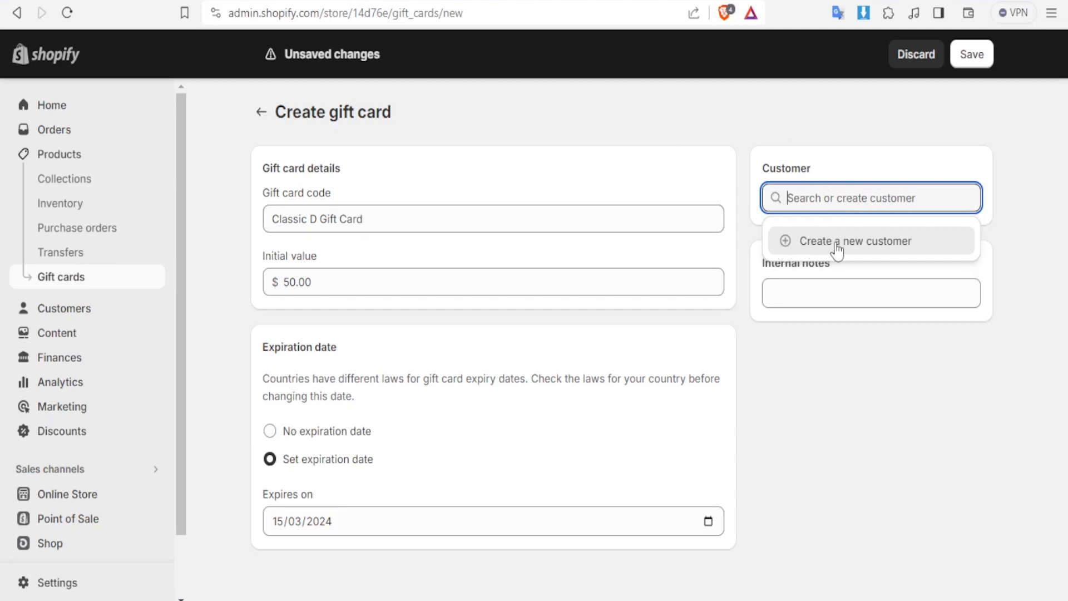
{"action": "left_click", "coordinate": [806, 242]}
{"action": "left_click", "coordinate": [386, 287]}
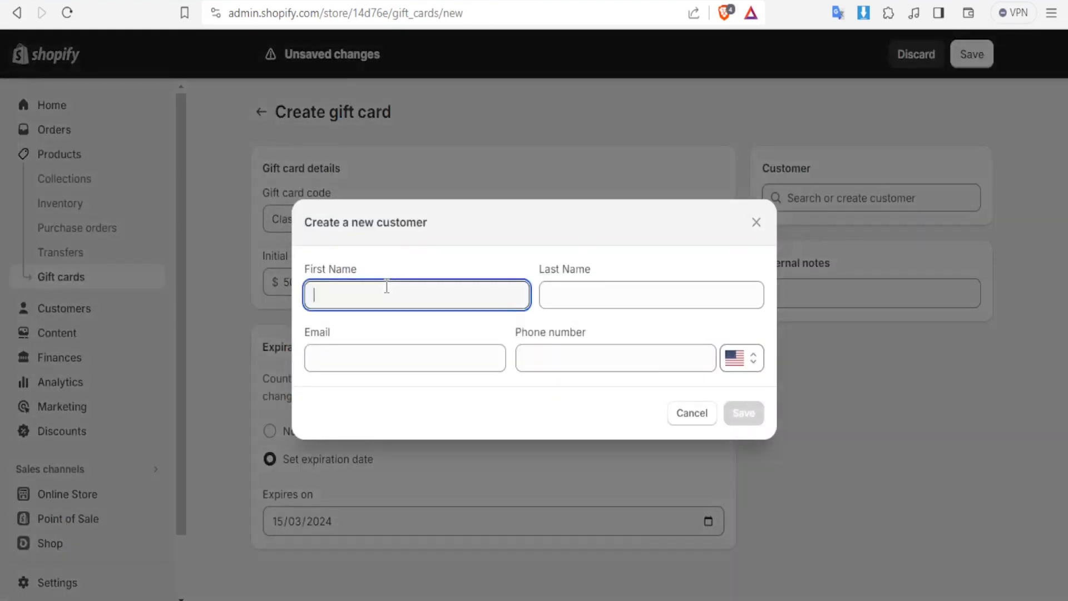
{"action": "type", "text": "Joyce"}
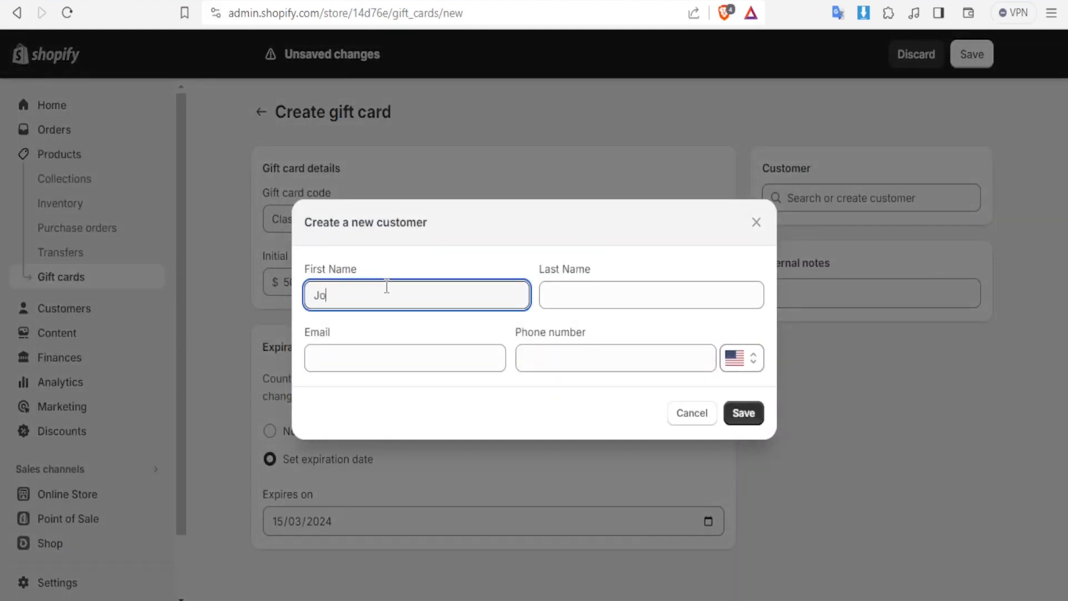
{"action": "left_click", "coordinate": [573, 307]}
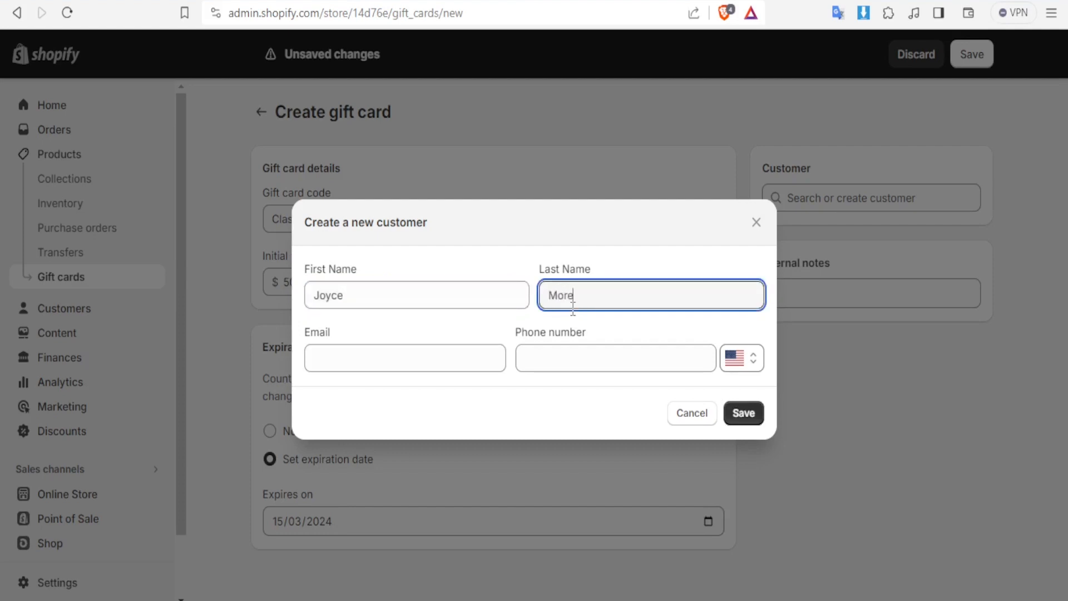
{"action": "left_click", "coordinate": [402, 361]}
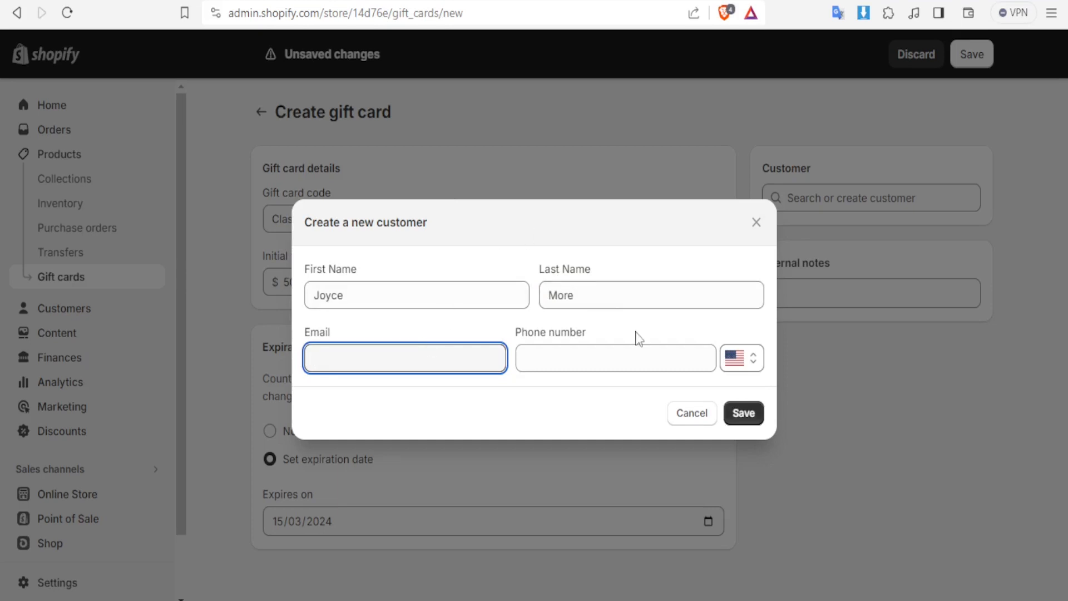
{"action": "key", "text": "ctrl+v"}
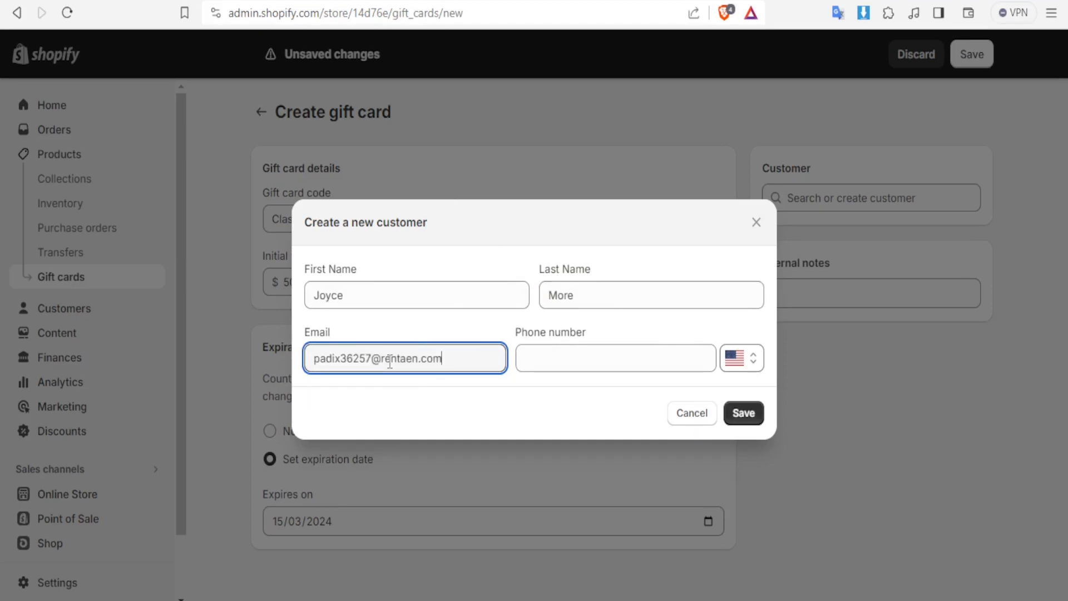
{"action": "left_click", "coordinate": [550, 359]}
{"action": "left_click", "coordinate": [617, 401]}
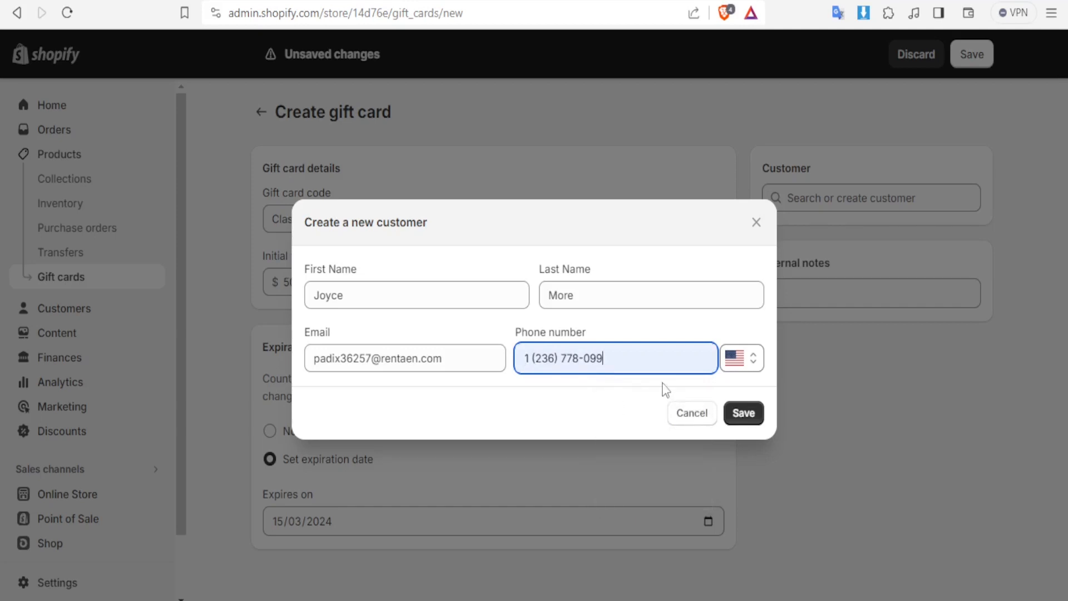
{"action": "left_click", "coordinate": [742, 416]}
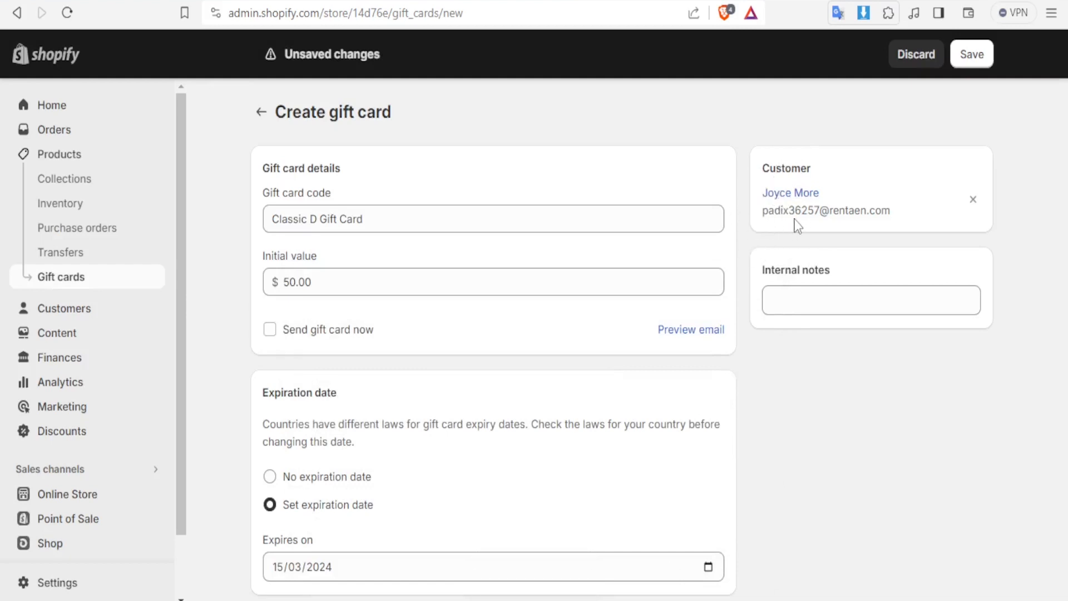
Add the internal note "Here is your thank you gift card. Enjoy!!!!" and try to save the gift card
{"action": "left_click", "coordinate": [786, 305]}
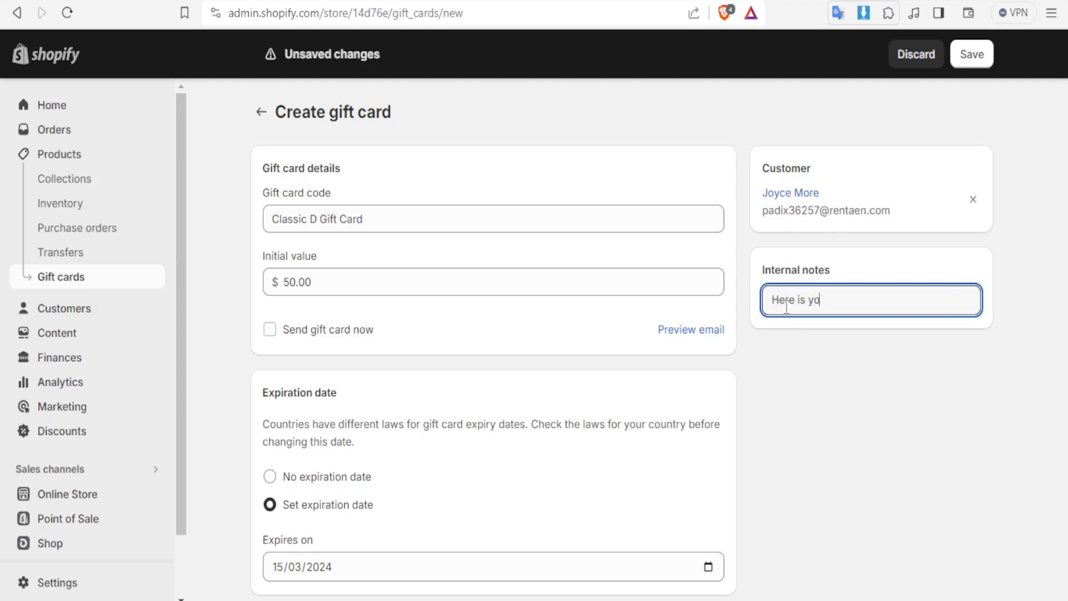
{"action": "type", "text": "Here is your thank you gift card. Enjoy"}
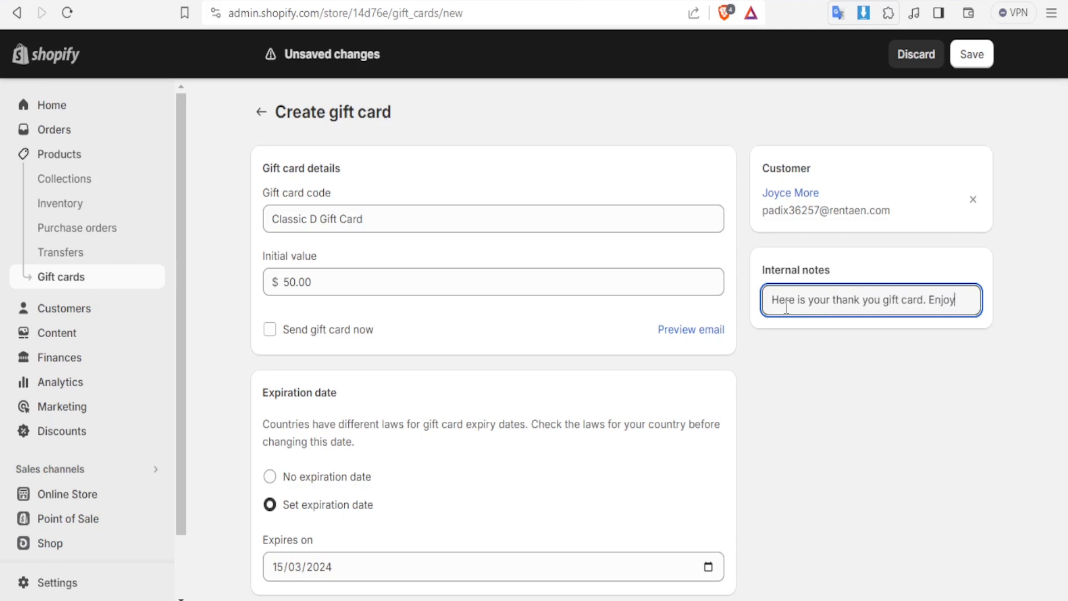
{"action": "type", "text": "!!!!"}
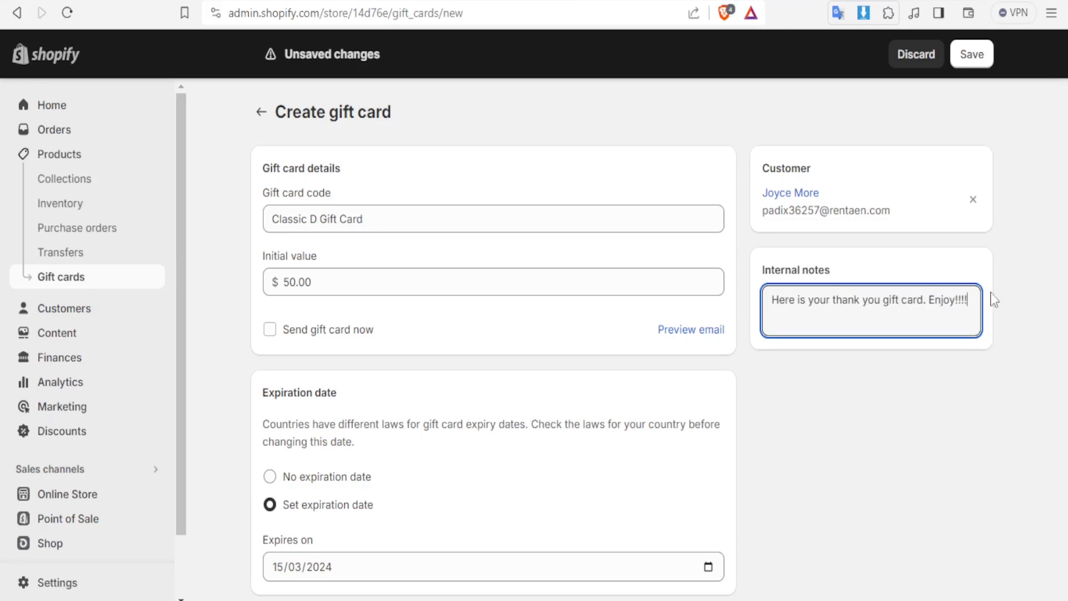
{"action": "left_click", "coordinate": [973, 56]}
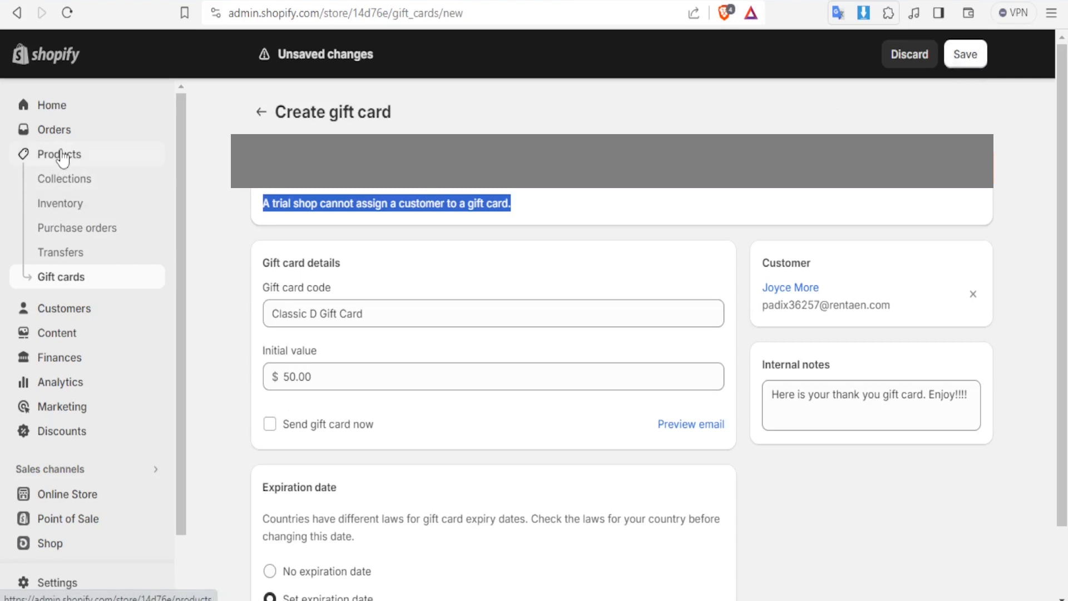
Leave the gift card form without keeping its unsaved changes and return to the gift cards overview
{"action": "left_click", "coordinate": [60, 154]}
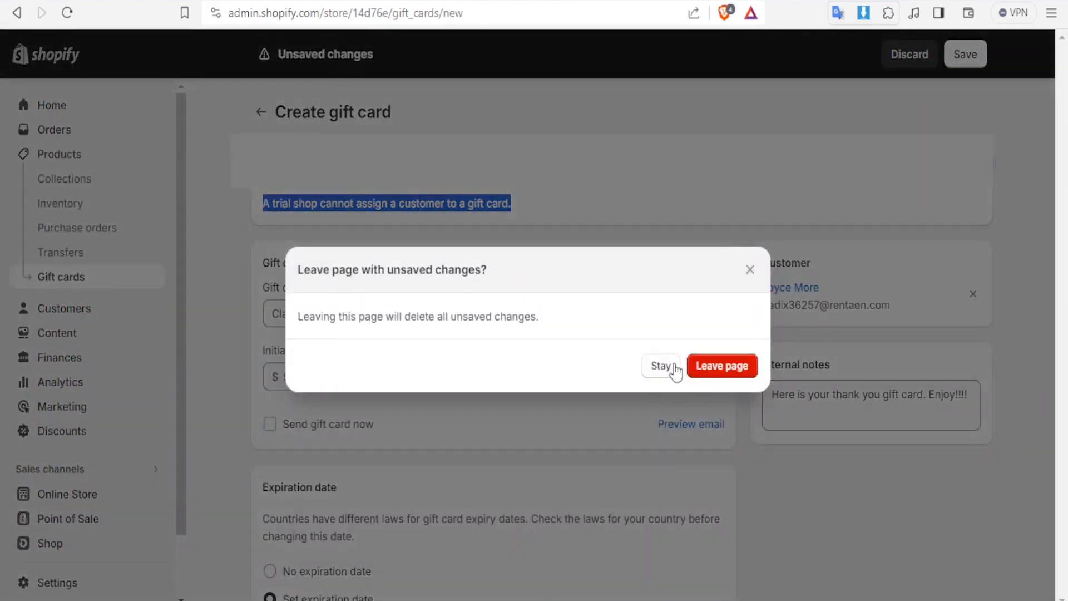
{"action": "left_click", "coordinate": [712, 367]}
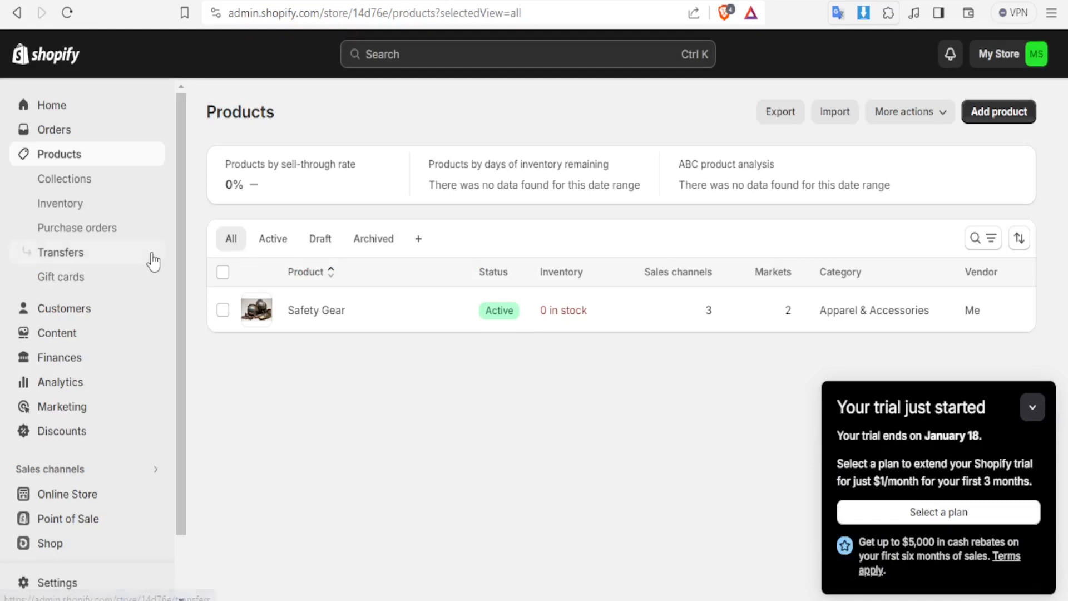
{"action": "left_click", "coordinate": [66, 284]}
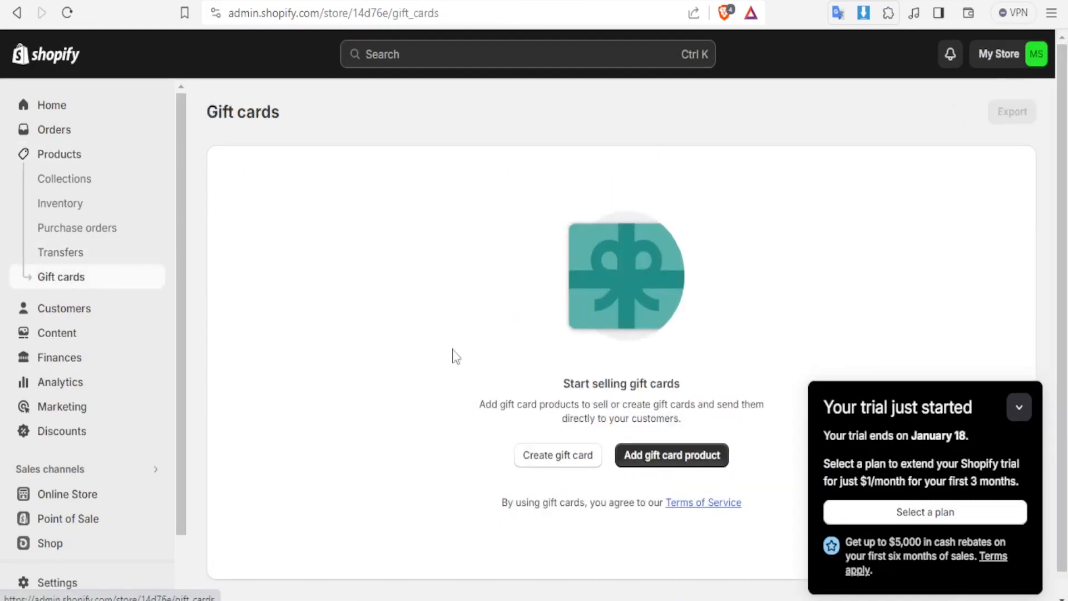
Start a new gift card product and enter "My Gift Card" as its title and description
{"action": "left_click", "coordinate": [1020, 407]}
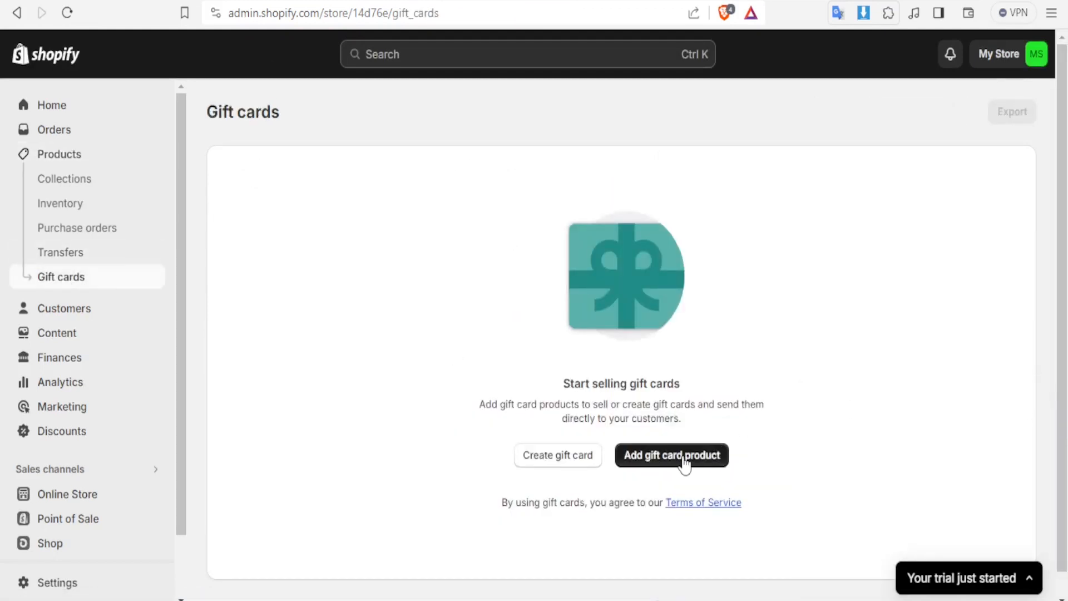
{"action": "left_click", "coordinate": [662, 455]}
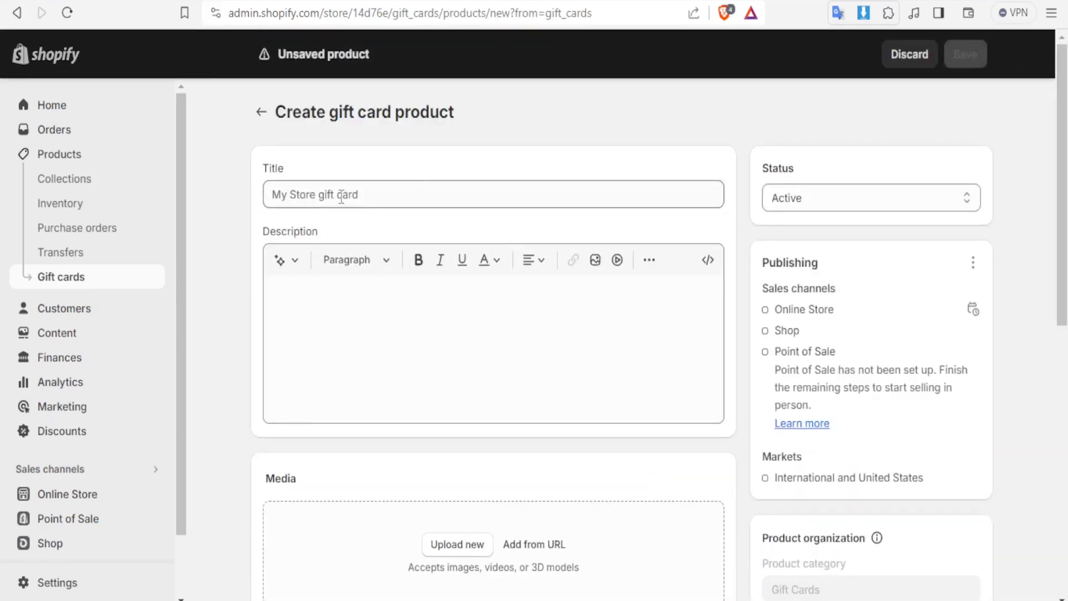
{"action": "left_click", "coordinate": [276, 195]}
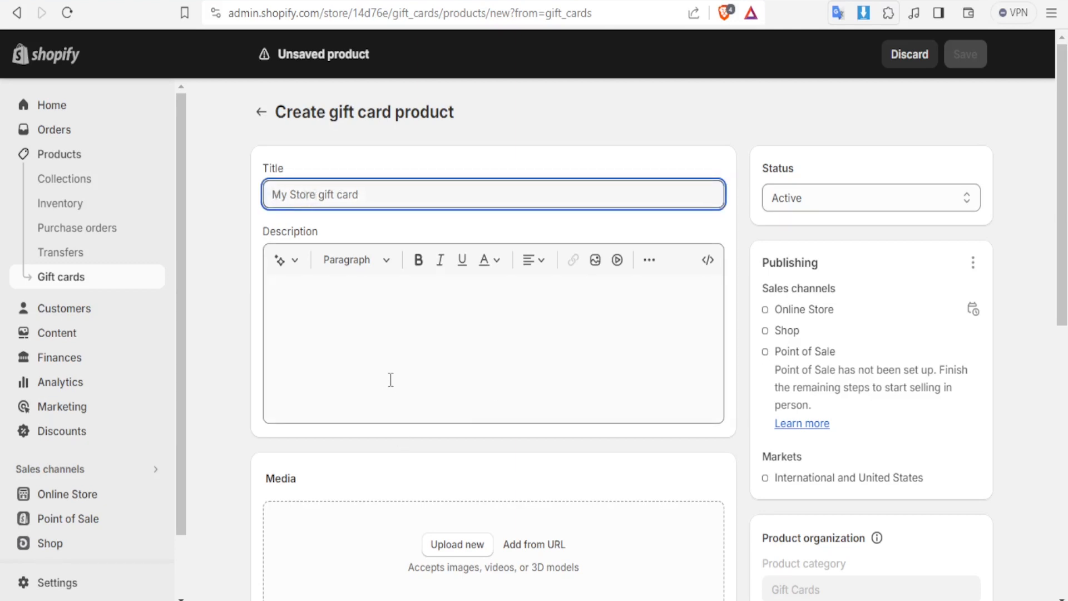
{"action": "scroll", "coordinate": [447, 548], "scroll_direction": "down", "scroll_amount": 3}
{"action": "scroll", "coordinate": [389, 417], "scroll_direction": "up", "scroll_amount": 3}
{"action": "left_click", "coordinate": [309, 292]}
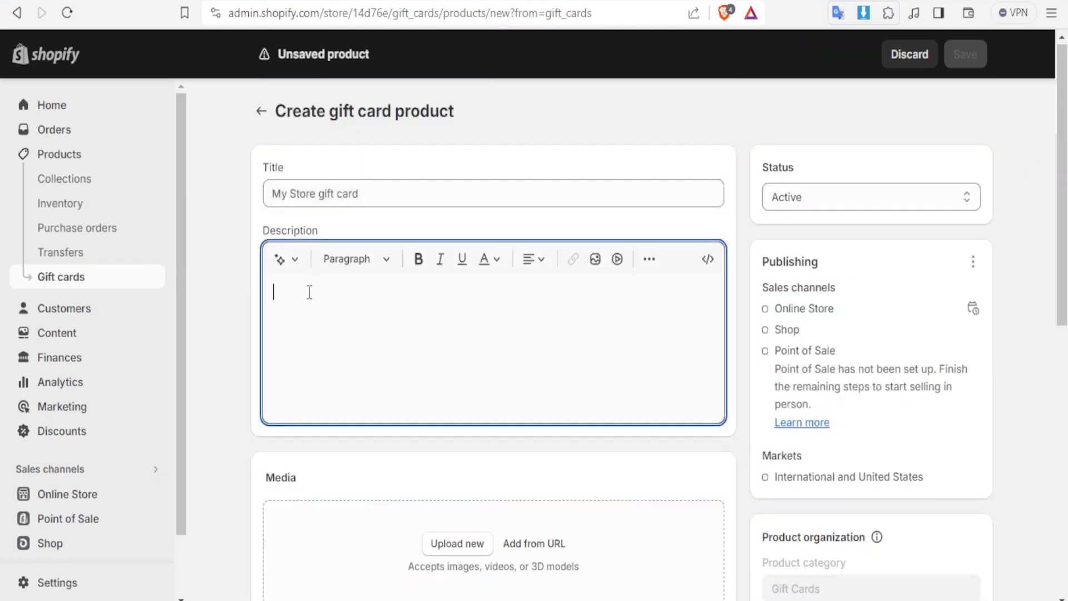
{"action": "type", "text": "My "}
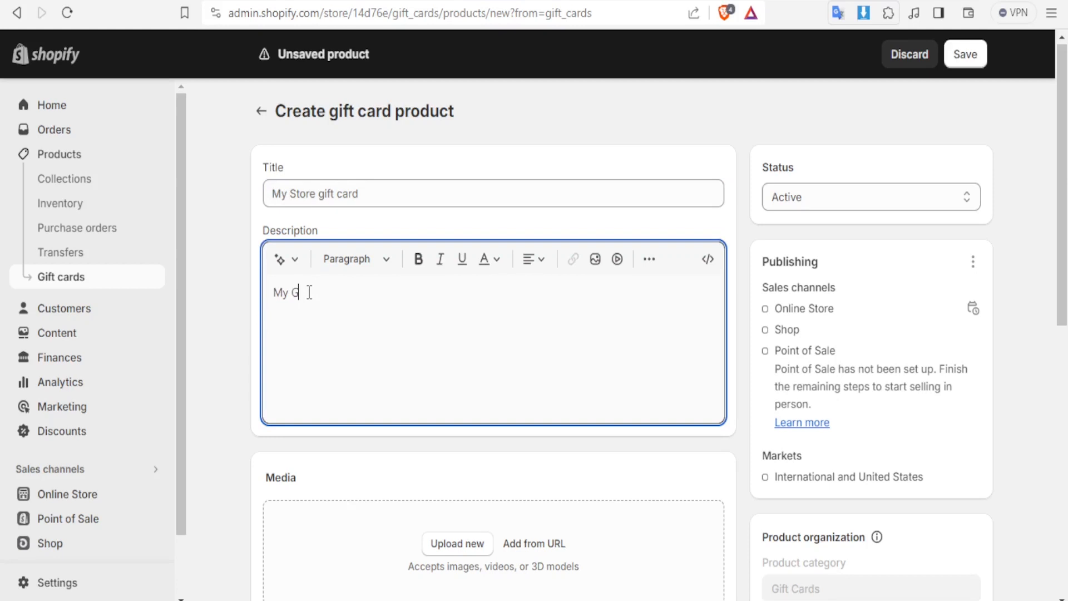
{"action": "type", "text": "Gift Card"}
{"action": "scroll", "coordinate": [475, 548], "scroll_direction": "down", "scroll_amount": 5}
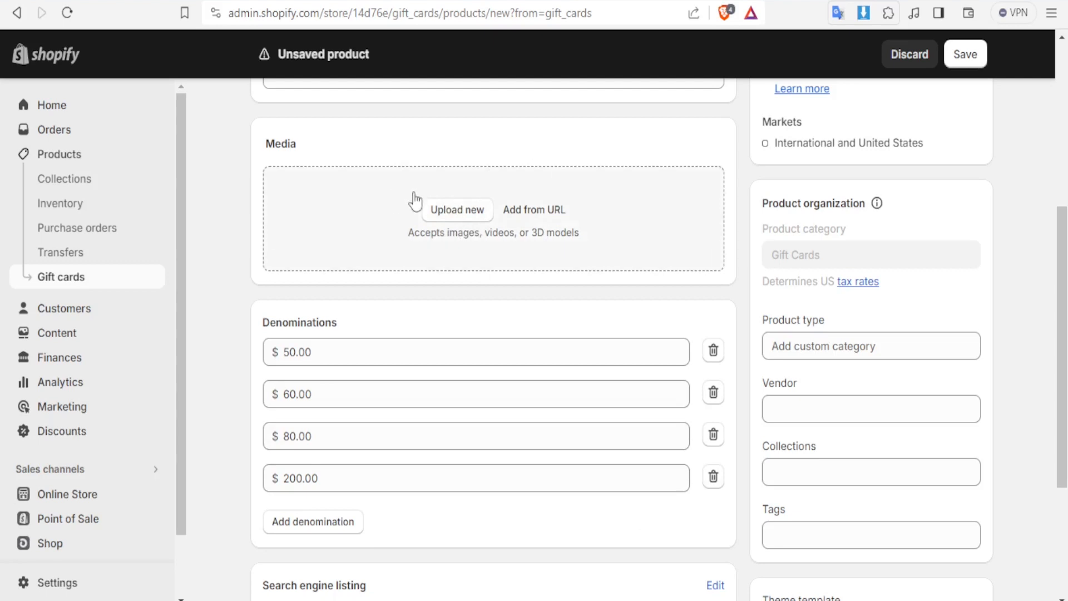
Switch to Canva in a new browser tab
{"action": "key", "text": "ctrl+t"}
{"action": "type", "text": "ca"}
{"action": "key", "text": "Return"}
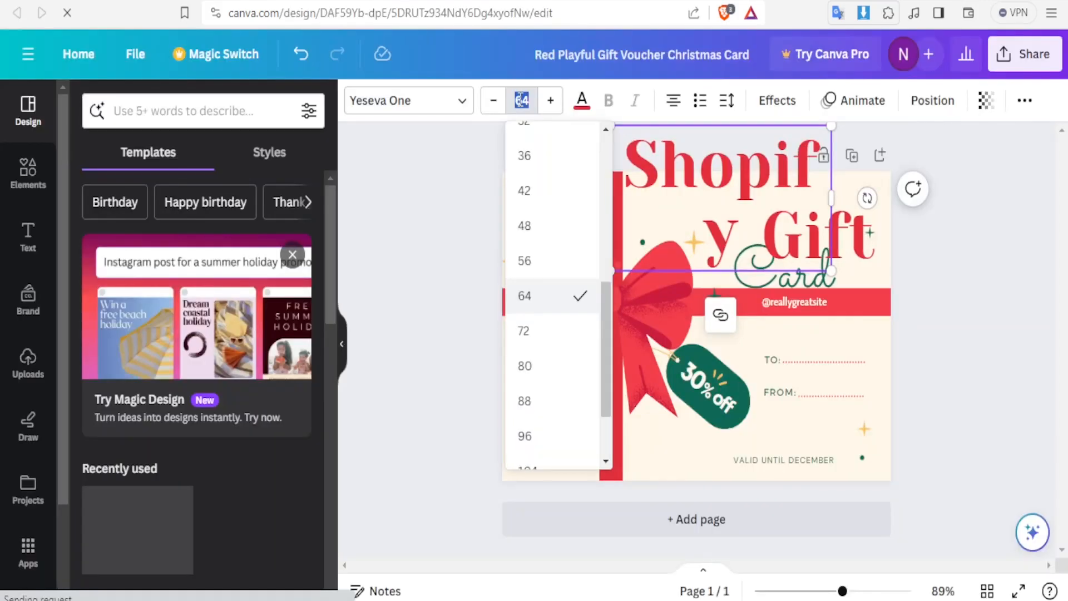
Set the text size to 45 and colour the "Shopify" heading dark green on the gift card design
{"action": "type", "text": "45"}
{"action": "key", "text": "Return"}
{"action": "left_click_drag", "start_coordinate": [801, 198], "coordinate": [640, 198]}
{"action": "left_click", "coordinate": [582, 100]}
{"action": "left_click", "coordinate": [127, 207]}
{"action": "left_click", "coordinate": [567, 198]}
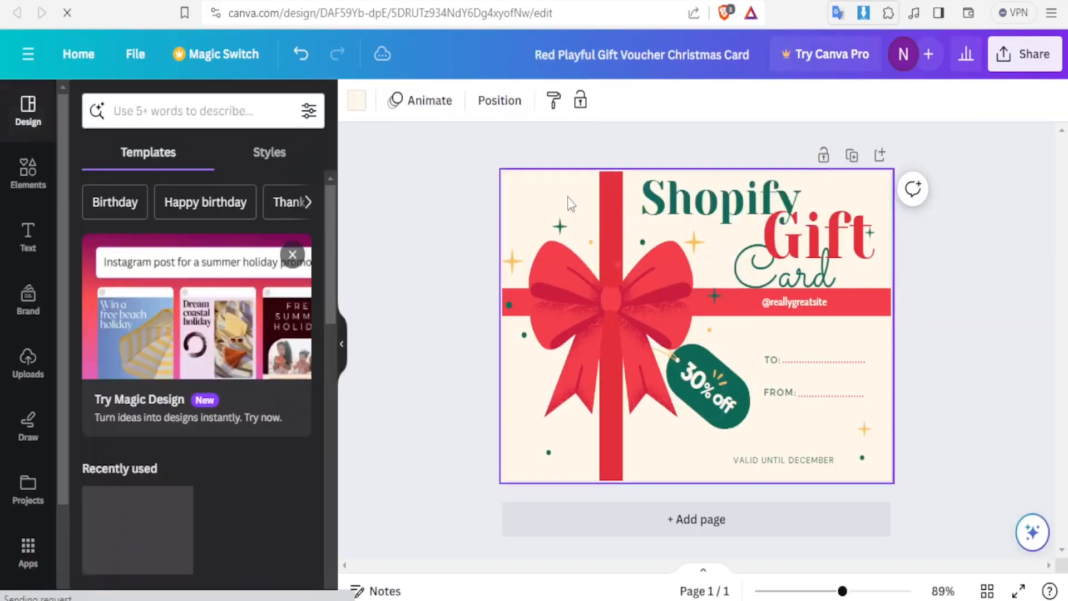
Shift the "VALID UNTIL DECEMBER" text towards the card's centre and delete the "30" and "% off" texts from the green tag
{"action": "left_click_drag", "start_coordinate": [783, 460], "coordinate": [739, 461]}
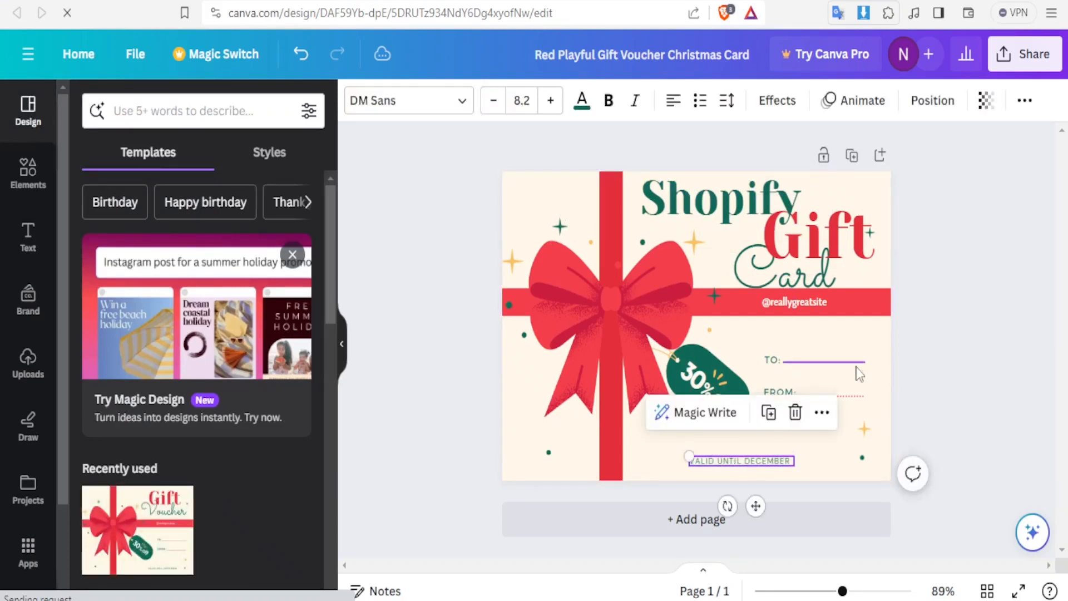
{"action": "left_click", "coordinate": [705, 378]}
{"action": "key", "text": "Delete"}
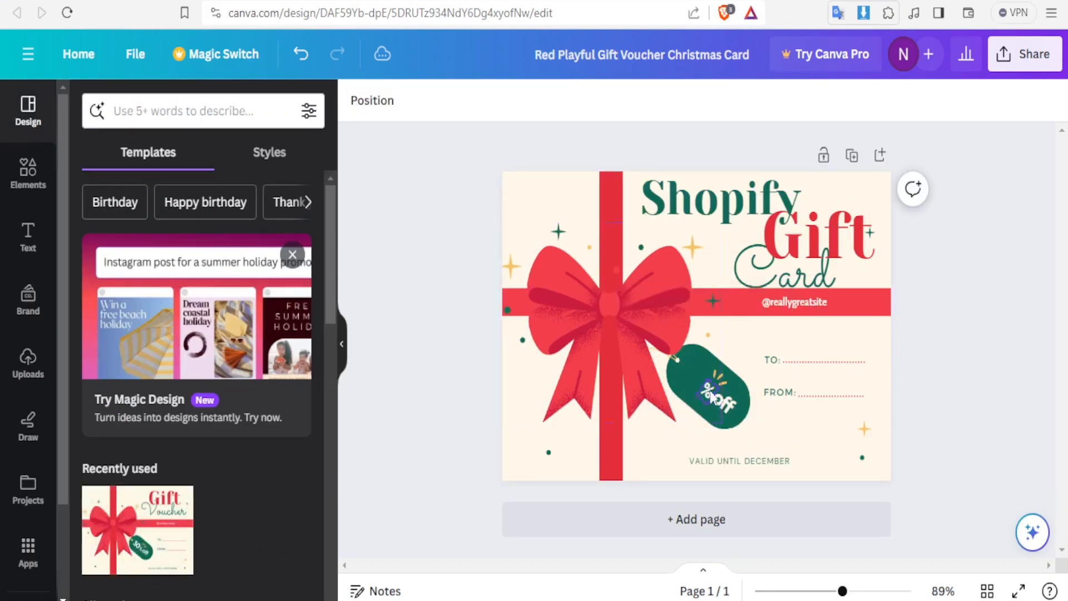
{"action": "left_click", "coordinate": [724, 409]}
{"action": "key", "text": "Delete"}
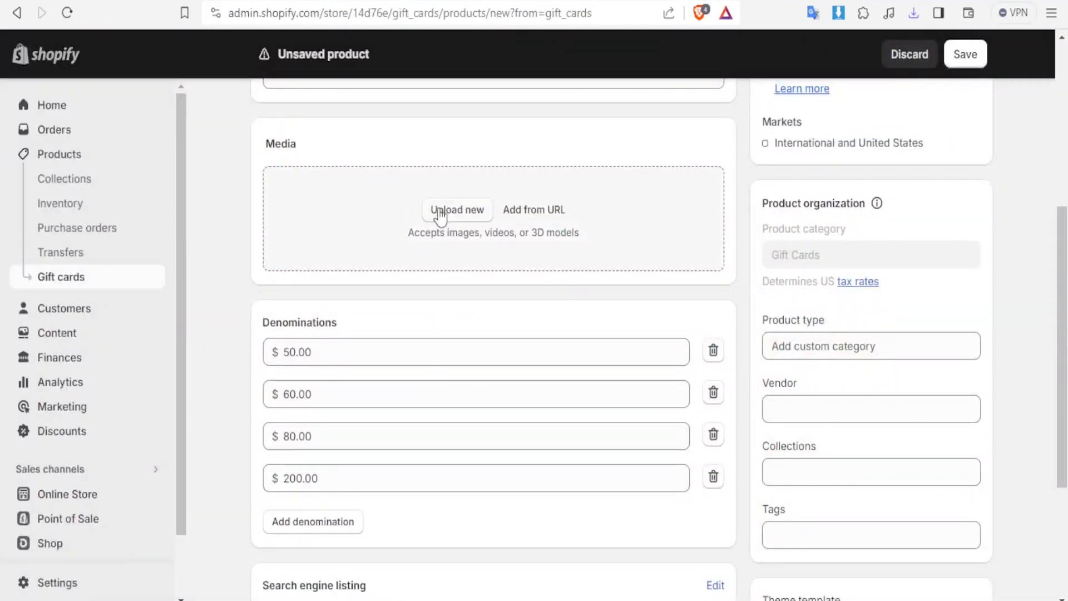
Switch back to Shopify and upload "Red Playful Gift Voucher Christmas Card.jpg" from Downloads as the gift card product's media
{"action": "left_click", "coordinate": [439, 211]}
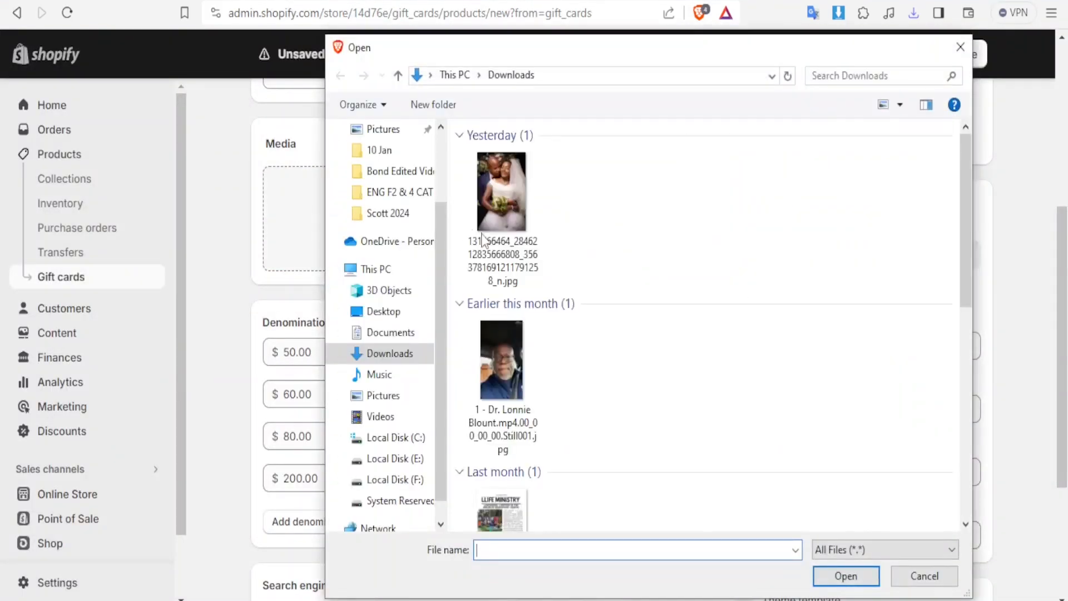
{"action": "left_click", "coordinate": [562, 220]}
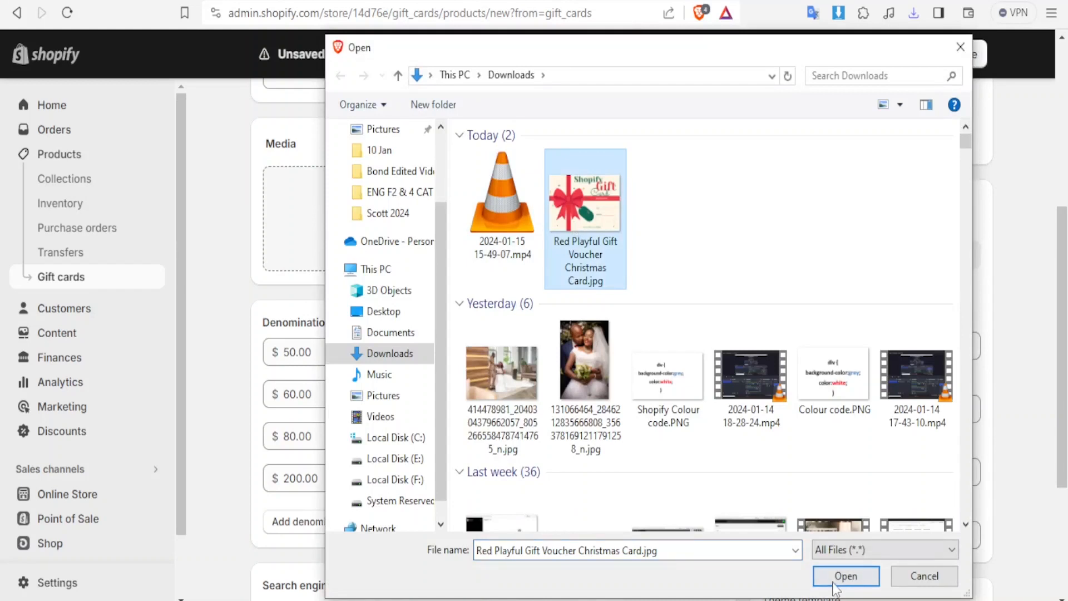
{"action": "left_click", "coordinate": [837, 581]}
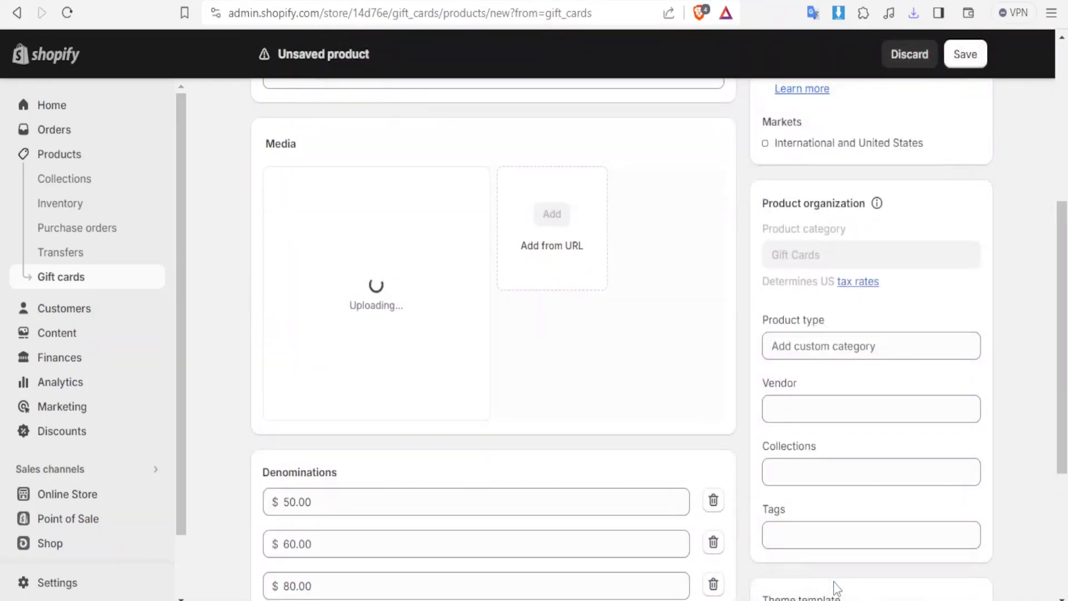
Set the gift card's product type to Clothing
{"action": "mouse_move", "coordinate": [1062, 343]}
{"action": "left_mouse_down"}
{"action": "mouse_move", "coordinate": [1057, 489]}
{"action": "mouse_move", "coordinate": [1064, 346]}
{"action": "left_mouse_up"}
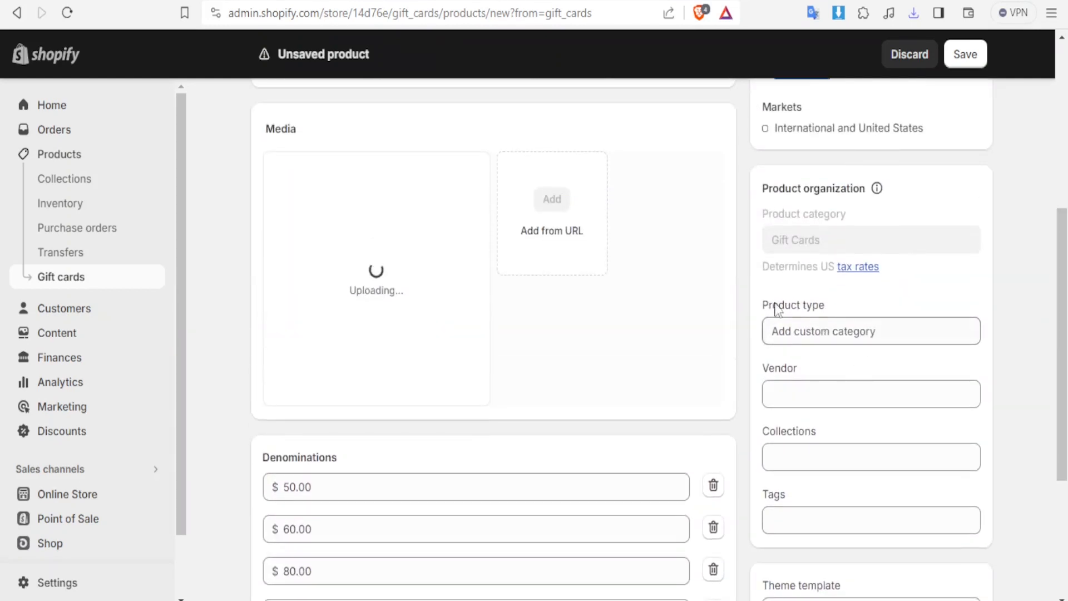
{"action": "left_click_drag", "start_coordinate": [1058, 278], "coordinate": [1061, 125]}
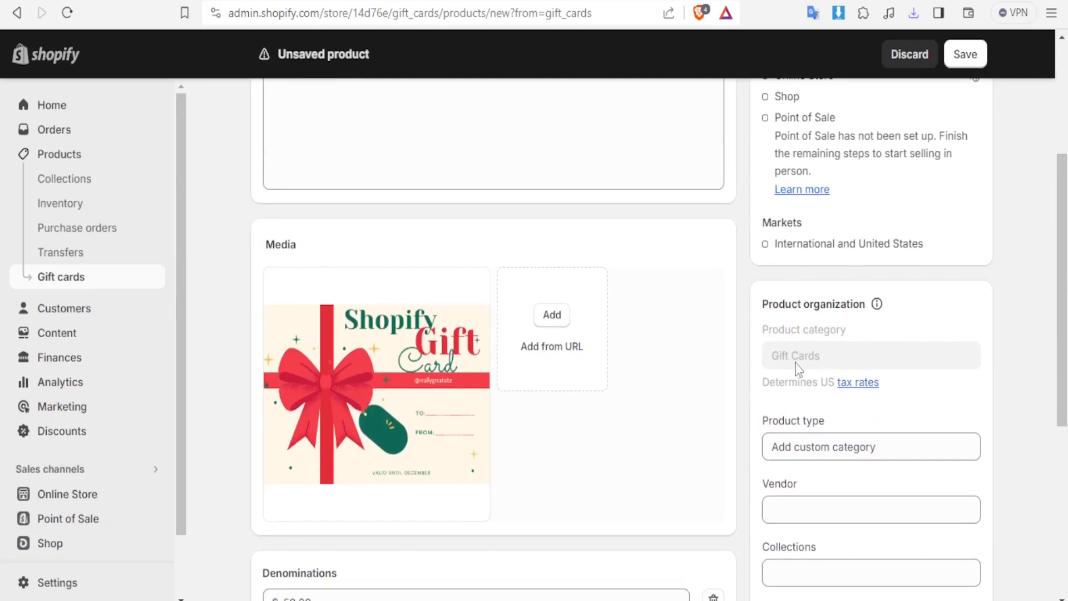
{"action": "left_click", "coordinate": [849, 450]}
{"action": "left_click", "coordinate": [812, 489]}
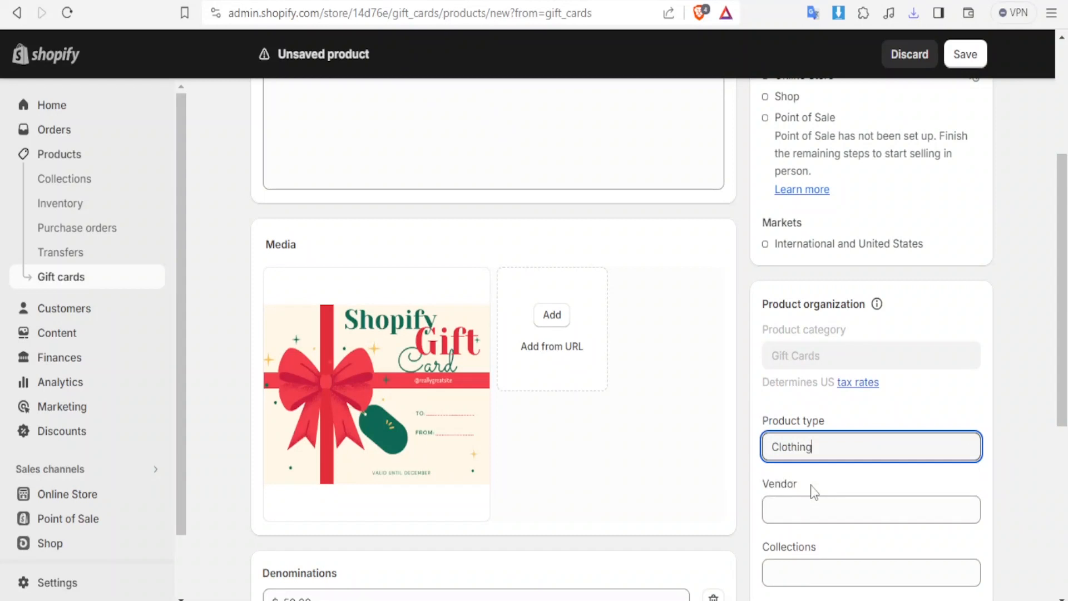
Set the vendor to Me and add the product to the Home page collection
{"action": "left_click_drag", "start_coordinate": [1062, 323], "coordinate": [1061, 407]}
{"action": "left_click", "coordinate": [815, 326]}
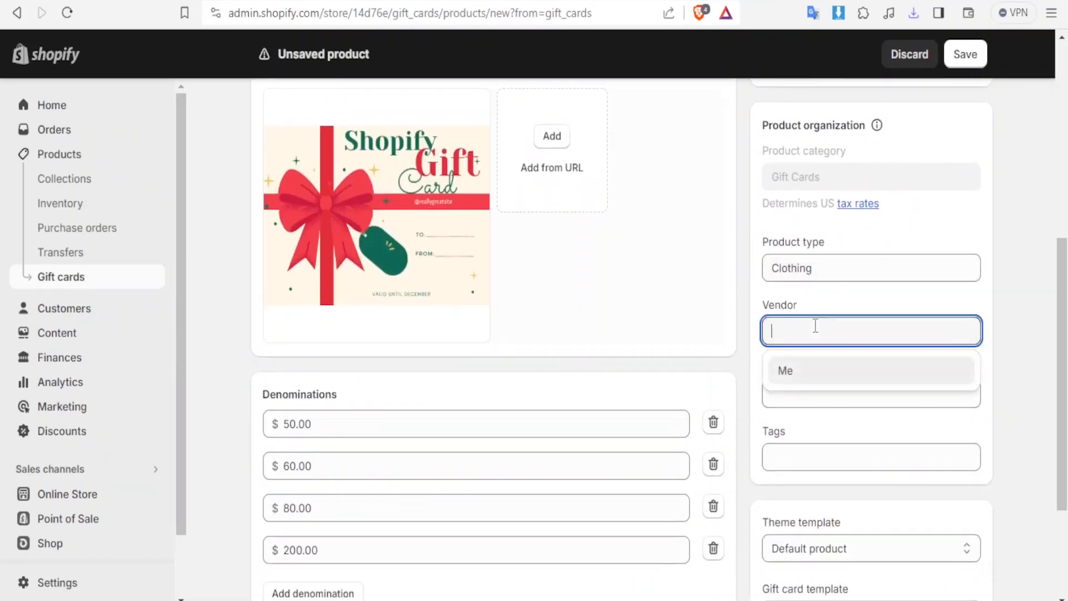
{"action": "left_click", "coordinate": [801, 369]}
{"action": "left_click", "coordinate": [800, 394]}
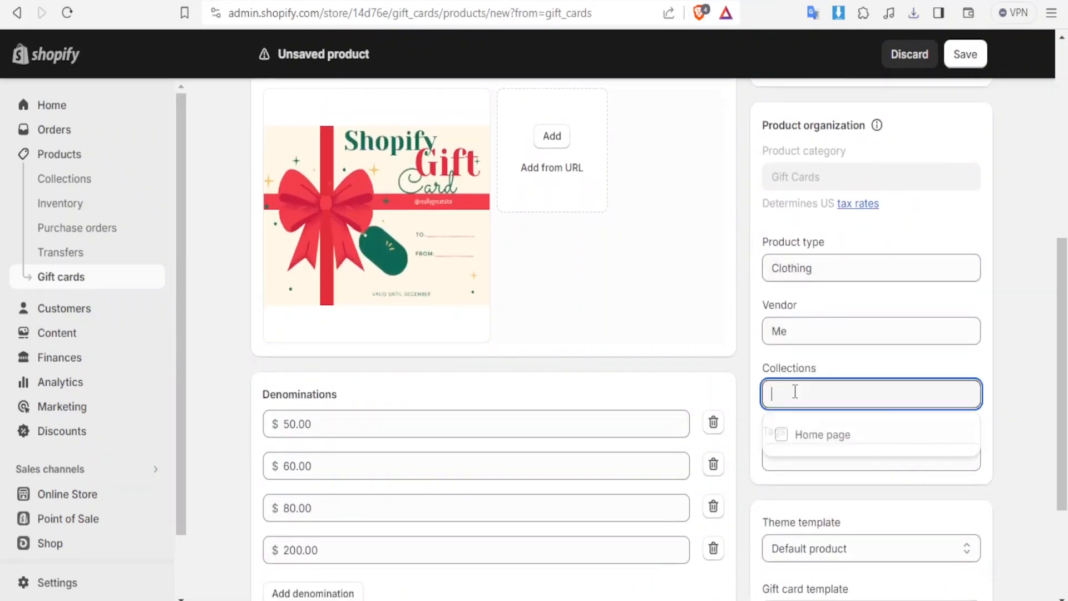
{"action": "left_click", "coordinate": [806, 442]}
{"action": "left_click", "coordinate": [802, 468]}
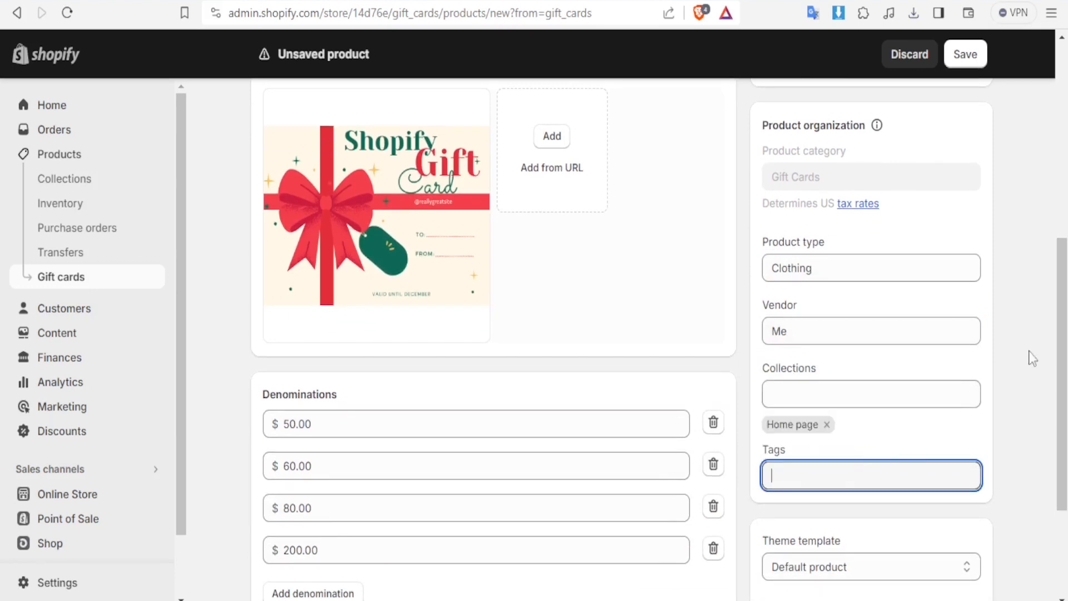
Save the gift card product and collapse the trial notice
{"action": "scroll", "coordinate": [850, 447], "scroll_direction": "down", "scroll_amount": 3}
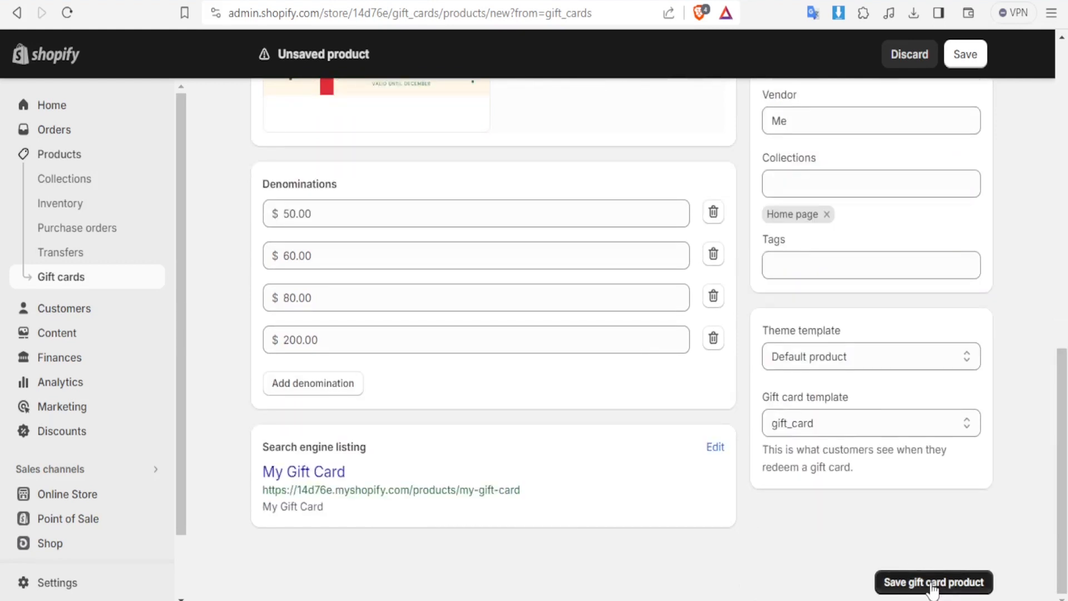
{"action": "left_click", "coordinate": [933, 582]}
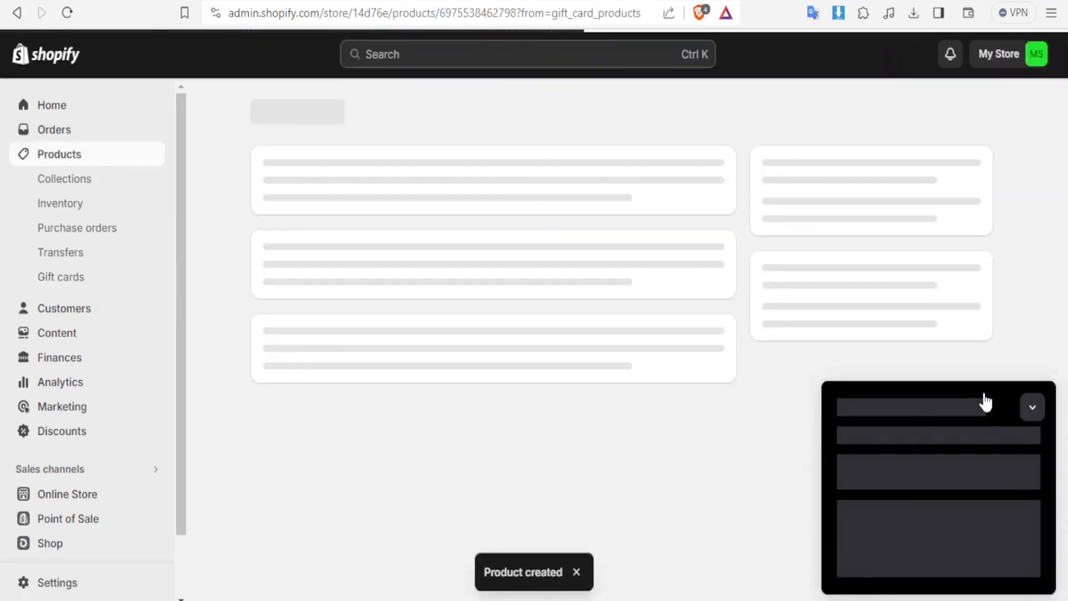
{"action": "left_click", "coordinate": [1033, 406]}
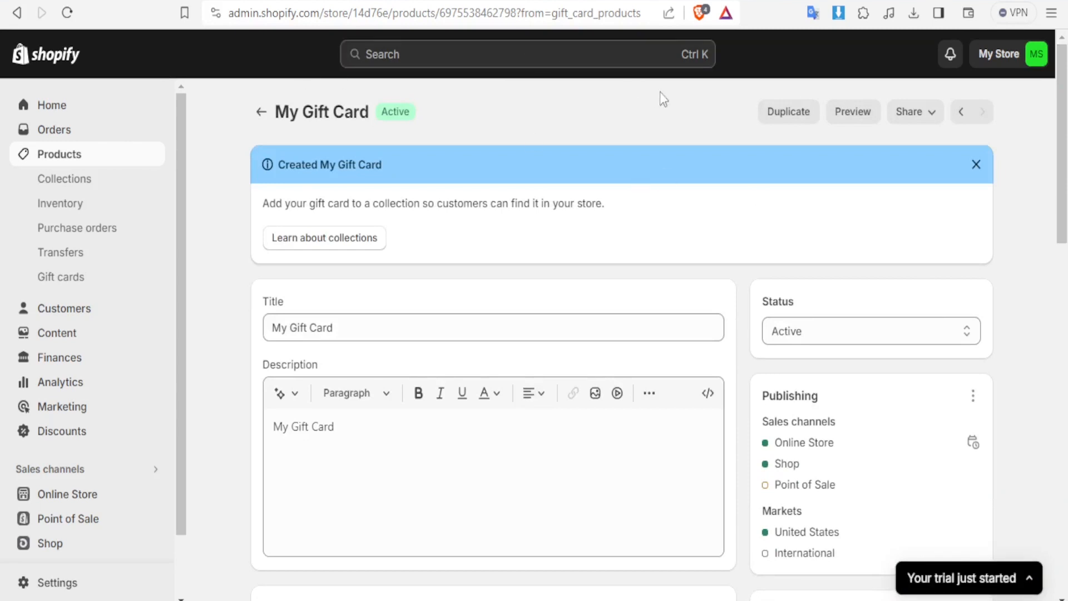
Preview the gift card in the store, choose the $80.00 denomination and add it to the cart
{"action": "left_click", "coordinate": [853, 114]}
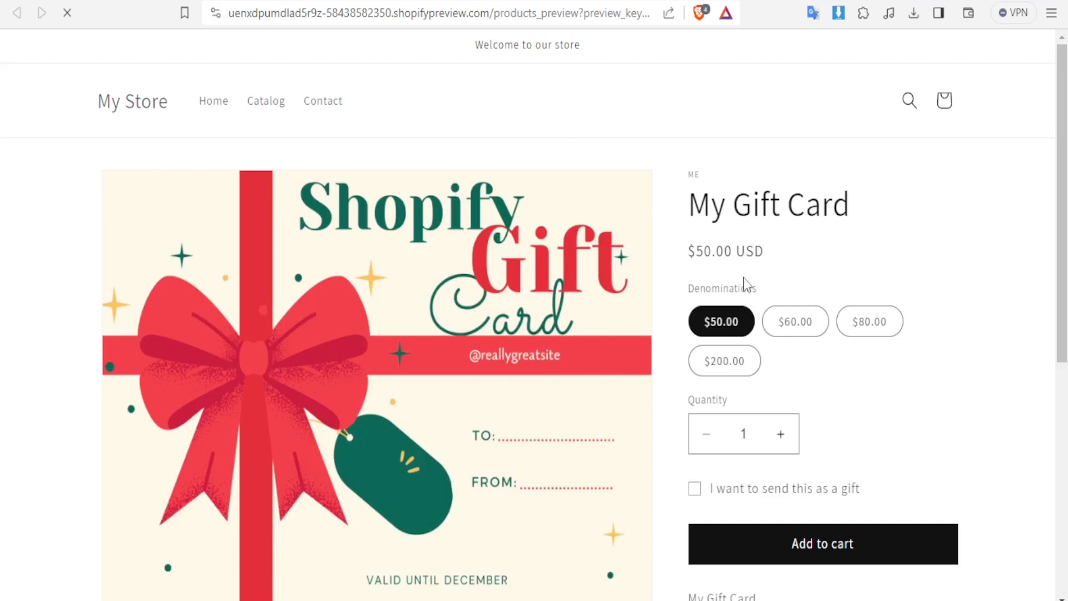
{"action": "left_click", "coordinate": [803, 333]}
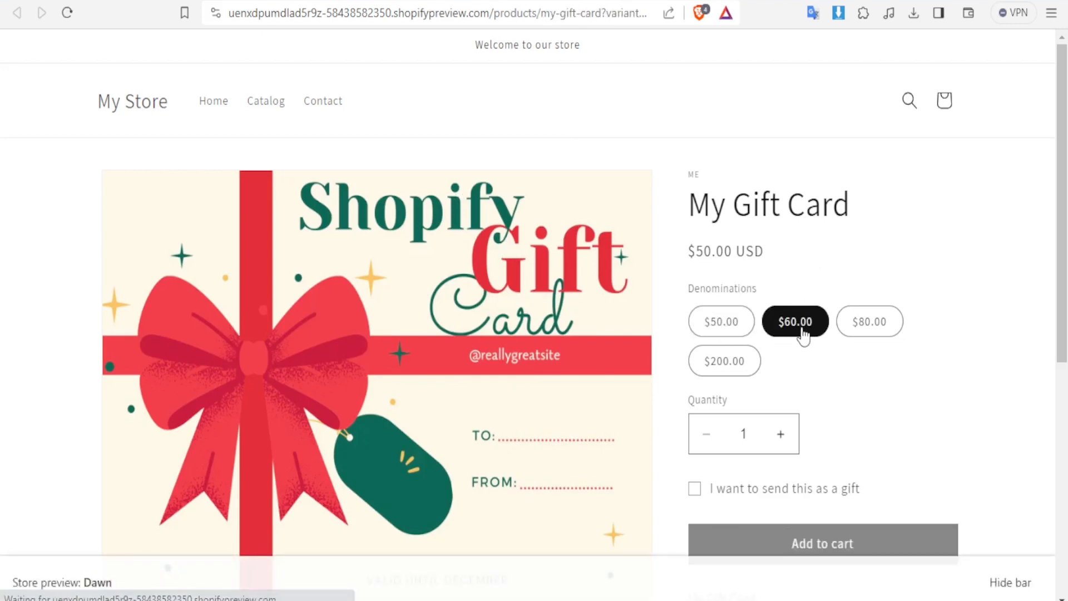
{"action": "left_click", "coordinate": [733, 325]}
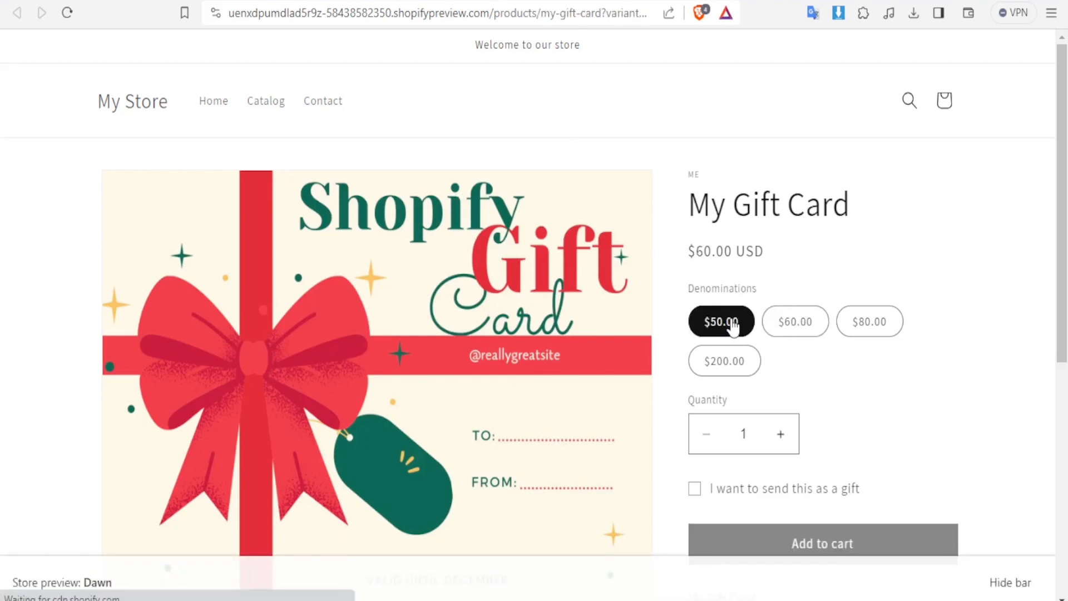
{"action": "left_click", "coordinate": [862, 328]}
{"action": "mouse_move", "coordinate": [1060, 255]}
{"action": "left_mouse_down"}
{"action": "mouse_move", "coordinate": [1057, 458]}
{"action": "mouse_move", "coordinate": [1061, 248]}
{"action": "left_mouse_up"}
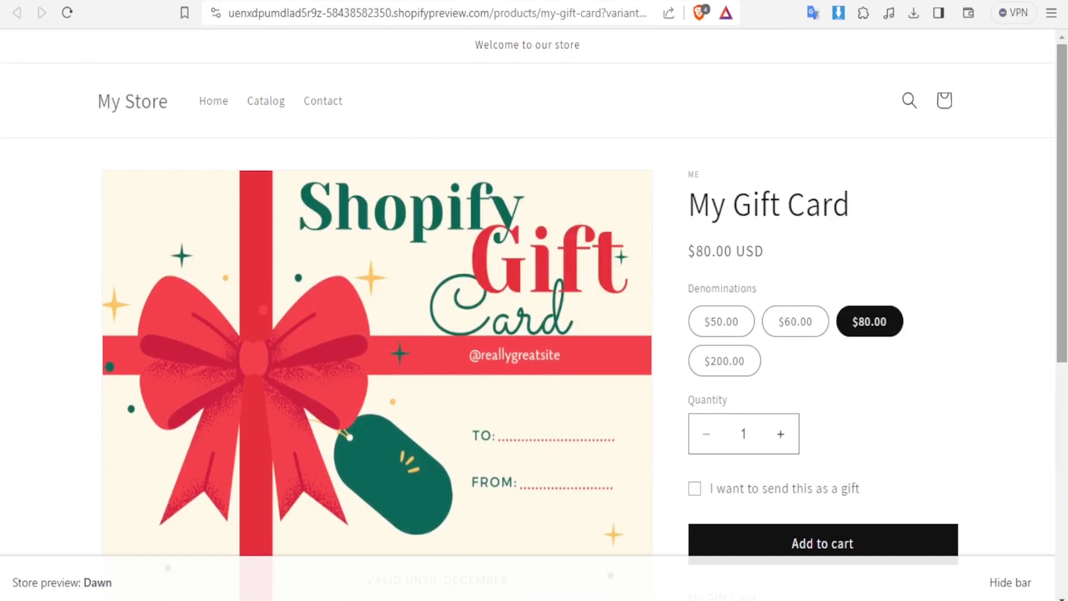
{"action": "left_click", "coordinate": [1065, 195]}
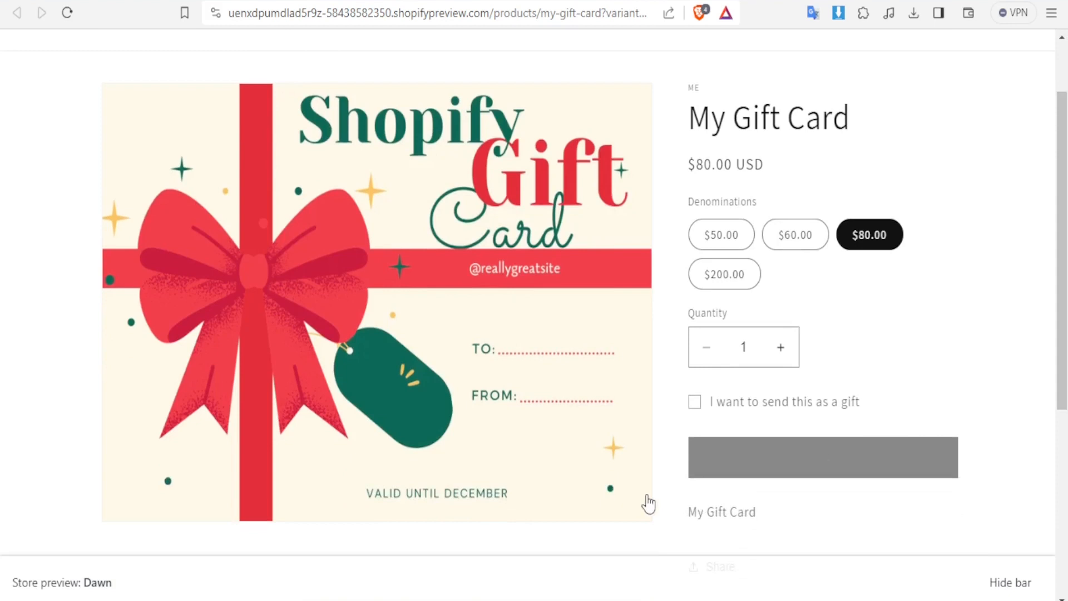
Mark the gift card to be sent as a gift and fill in the recipient's email and name
{"action": "left_click", "coordinate": [694, 410]}
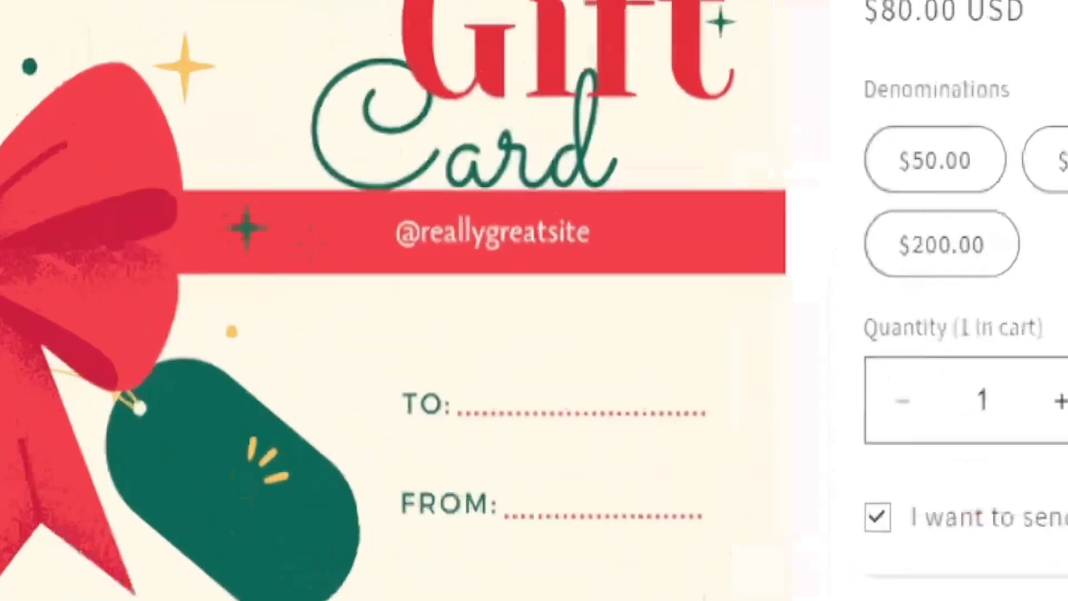
{"action": "left_click", "coordinate": [723, 457]}
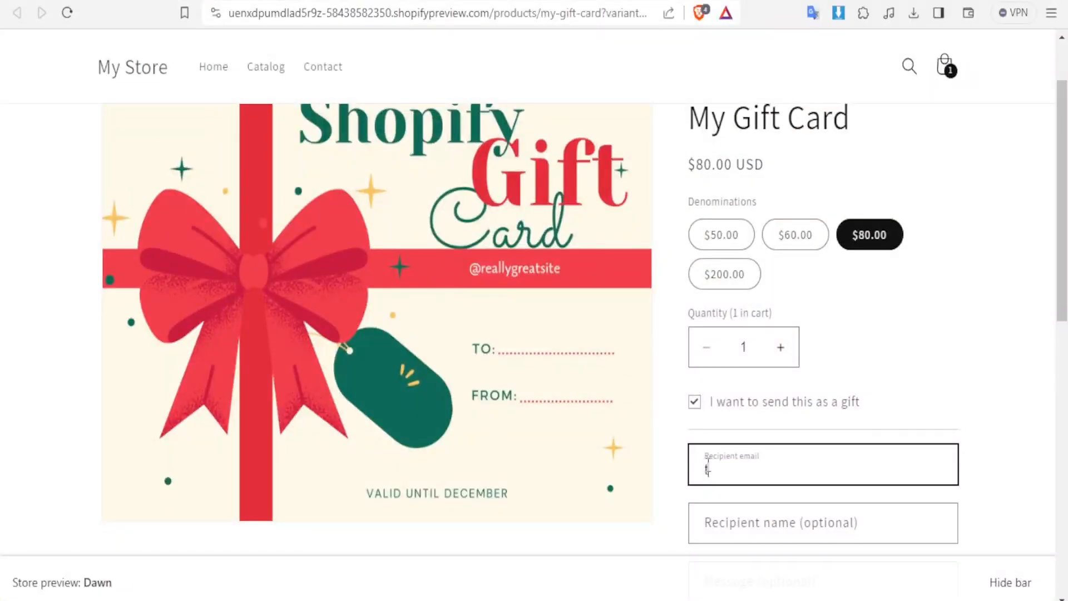
{"action": "key", "text": "ctrl+v"}
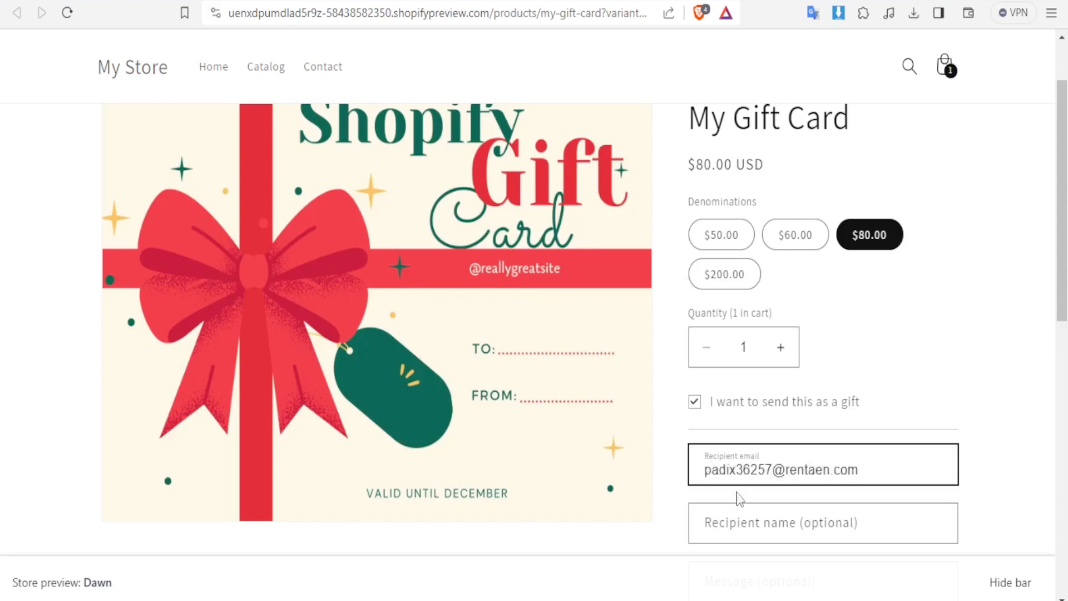
{"action": "left_click", "coordinate": [762, 530]}
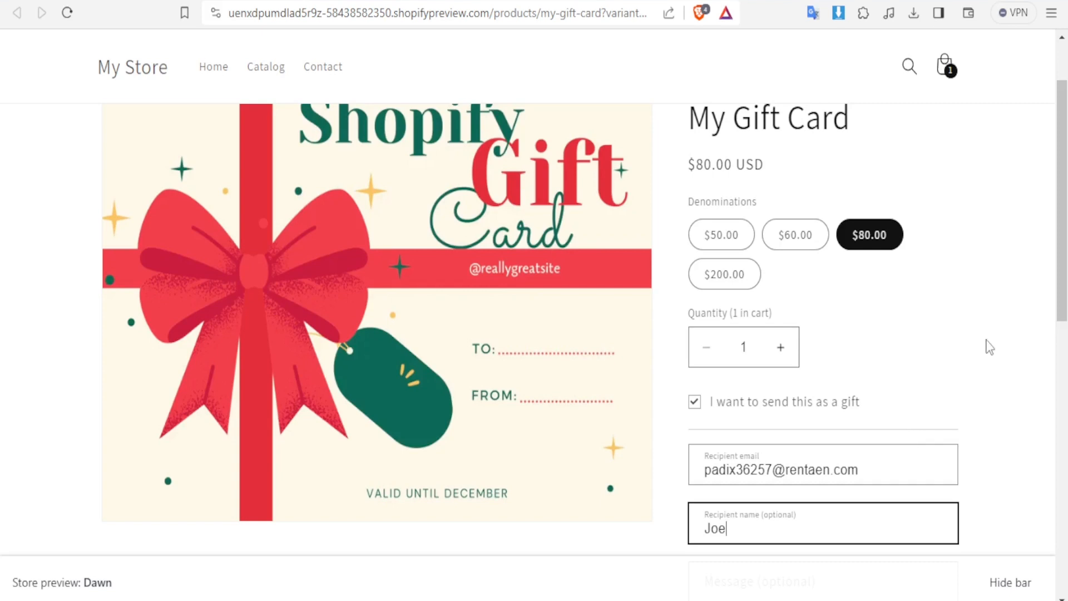
Add the gift message "Welcome" and enter 01 as the day of the send date
{"action": "left_click_drag", "start_coordinate": [1059, 284], "coordinate": [1051, 426]}
{"action": "left_click", "coordinate": [721, 238]}
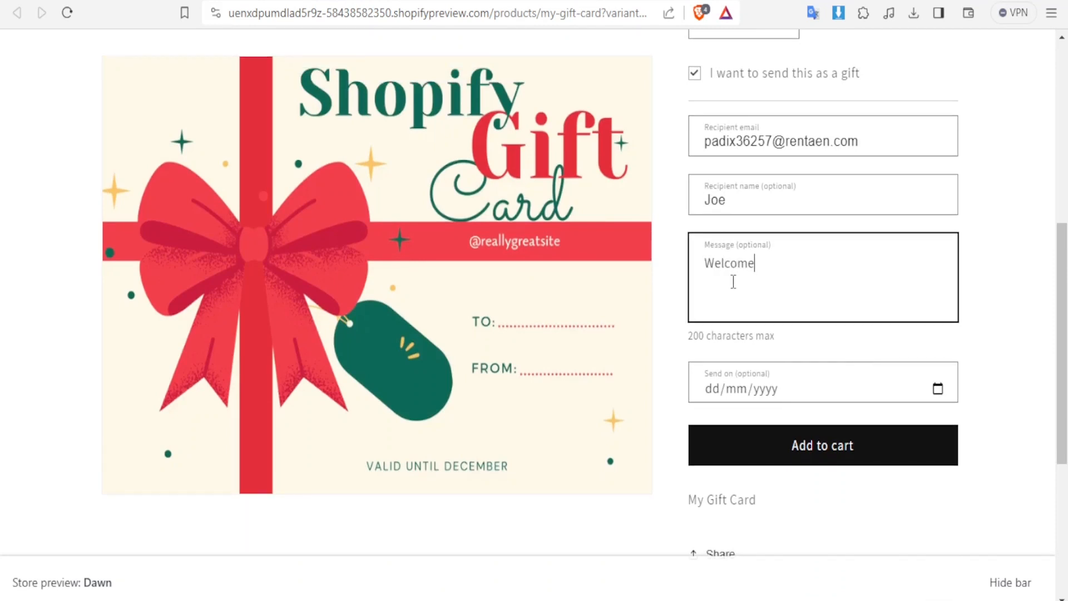
{"action": "left_click", "coordinate": [751, 390]}
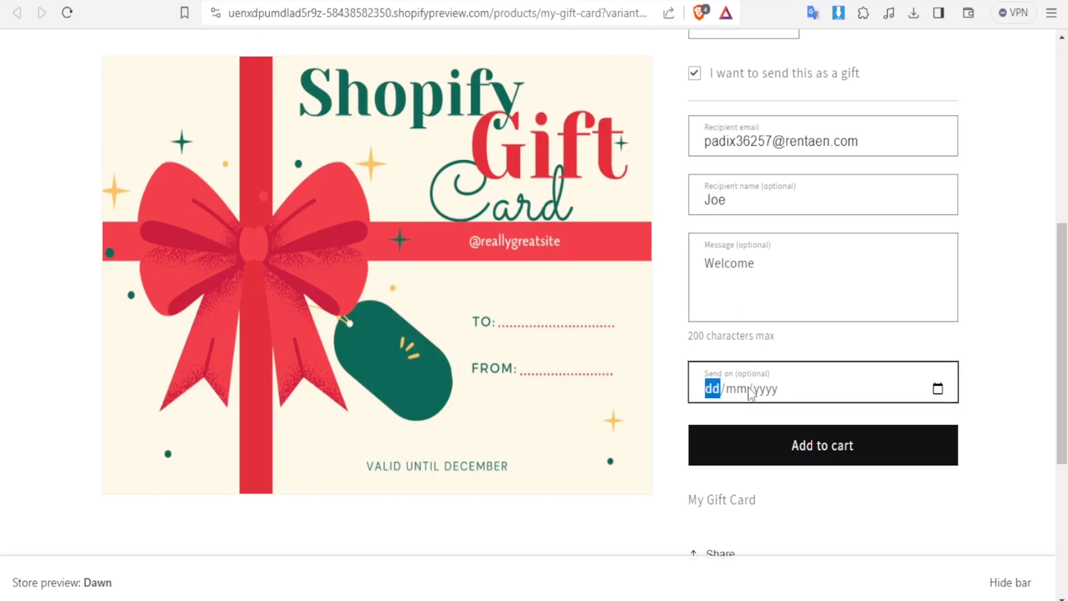
{"action": "type", "text": "01/mm/yyyy"}
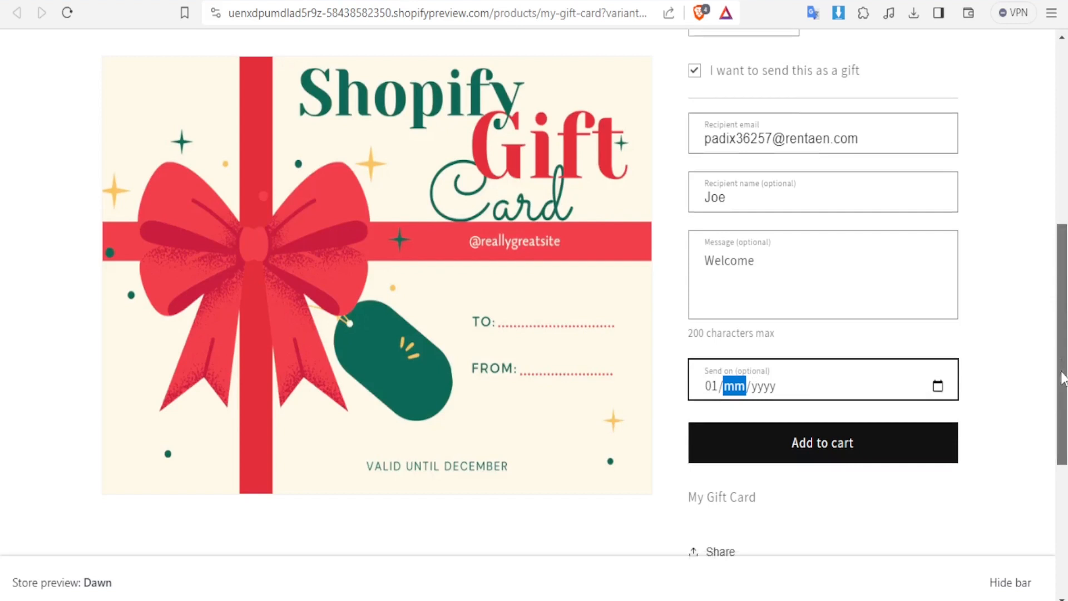
View the sharing options for the gift card product and dismiss them without sharing
{"action": "scroll", "coordinate": [1062, 368], "scroll_direction": "down", "scroll_amount": 3}
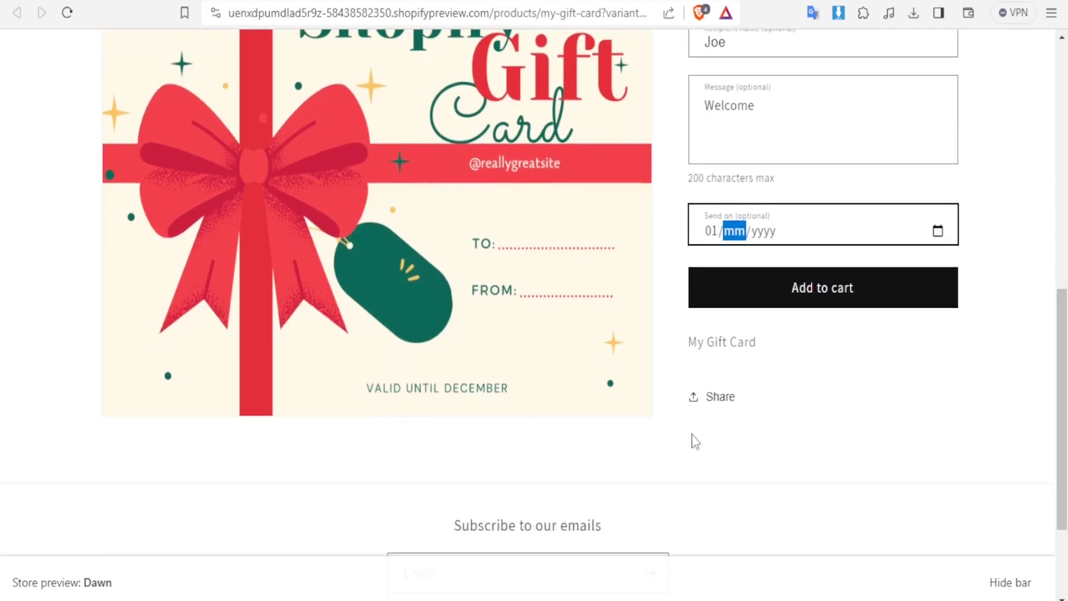
{"action": "left_click", "coordinate": [718, 397]}
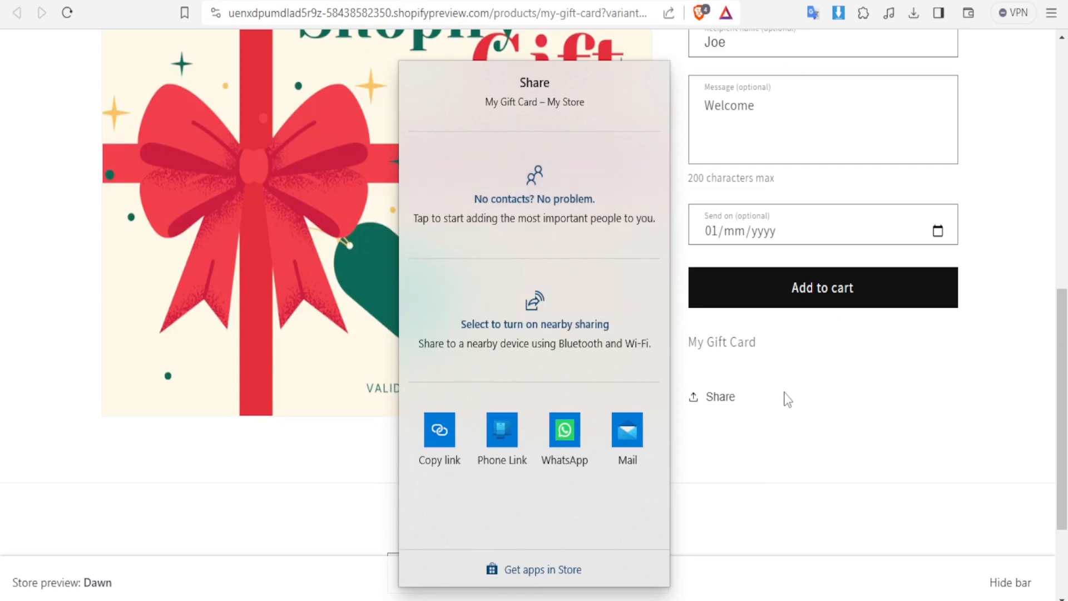
{"action": "left_click", "coordinate": [822, 403]}
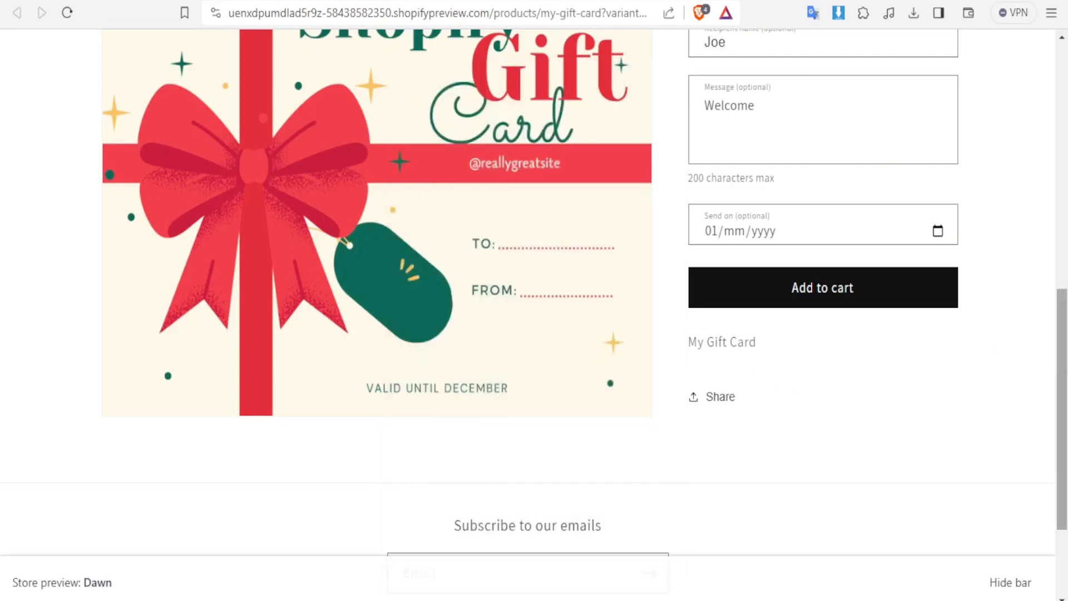
{"action": "scroll", "coordinate": [344, 351], "scroll_direction": "up", "scroll_amount": 4}
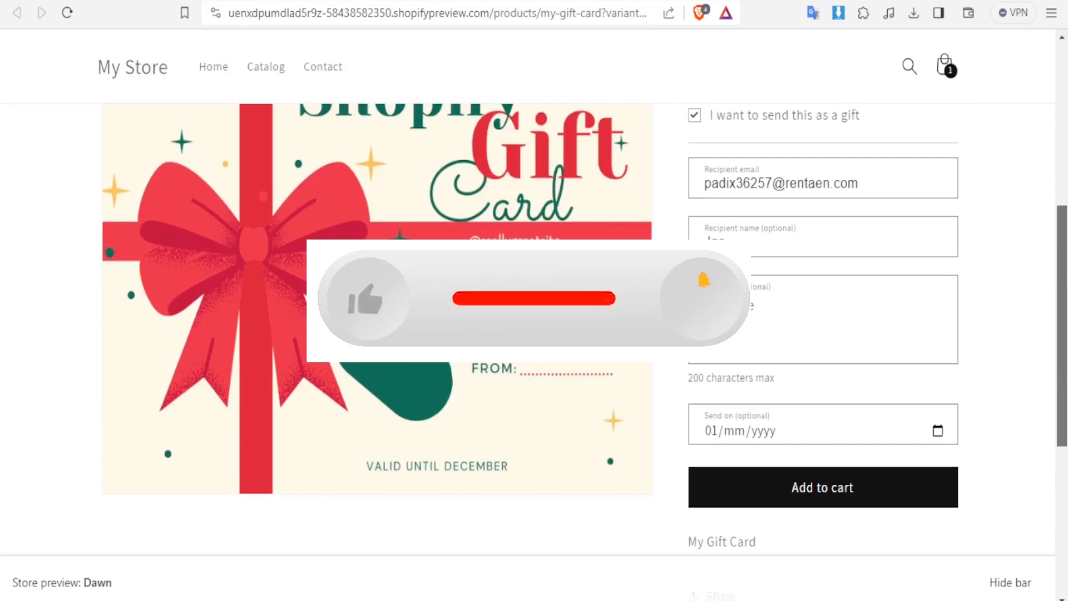
{"action": "scroll", "coordinate": [823, 334], "scroll_direction": "up", "scroll_amount": 3}
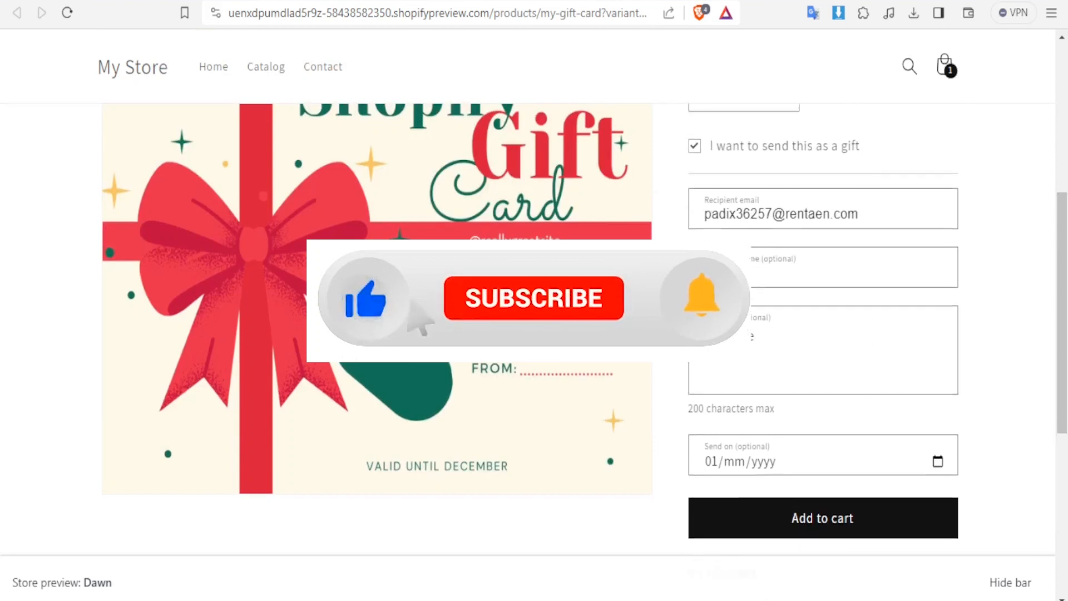
{"action": "scroll", "coordinate": [824, 334], "scroll_direction": "up", "scroll_amount": 3}
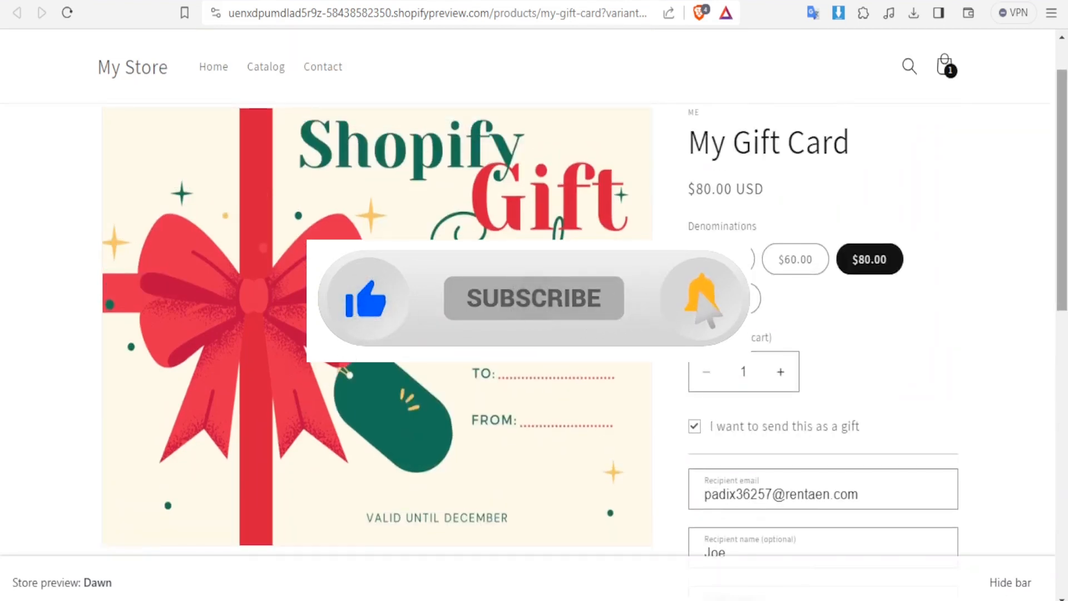